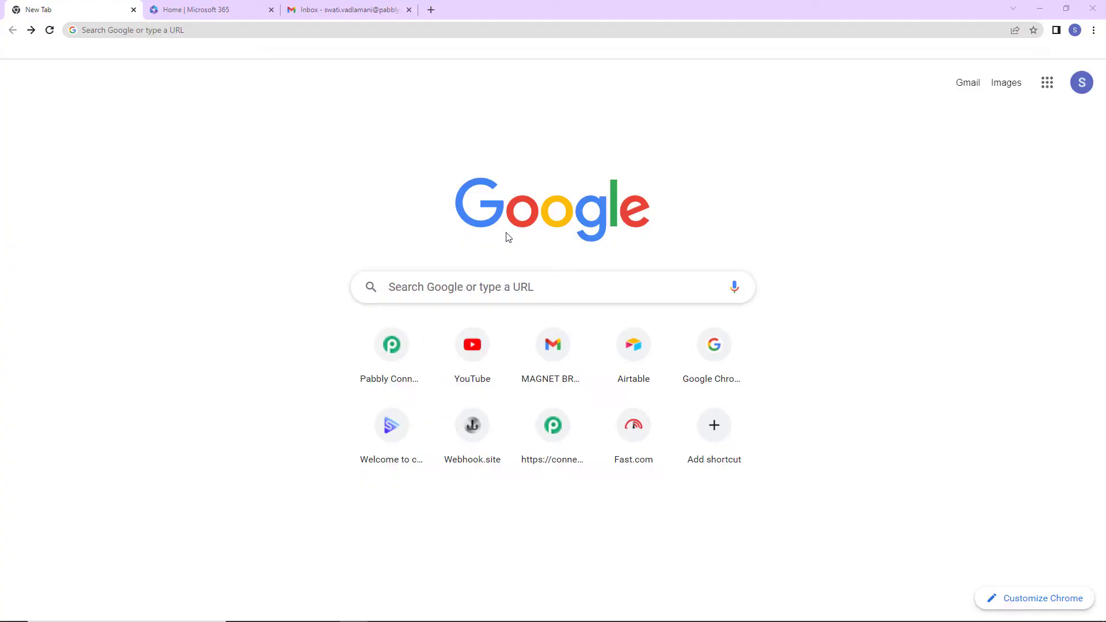
- Load pabbly.com/connect in Chrome and go to its Sign In page
left_click(310, 30)
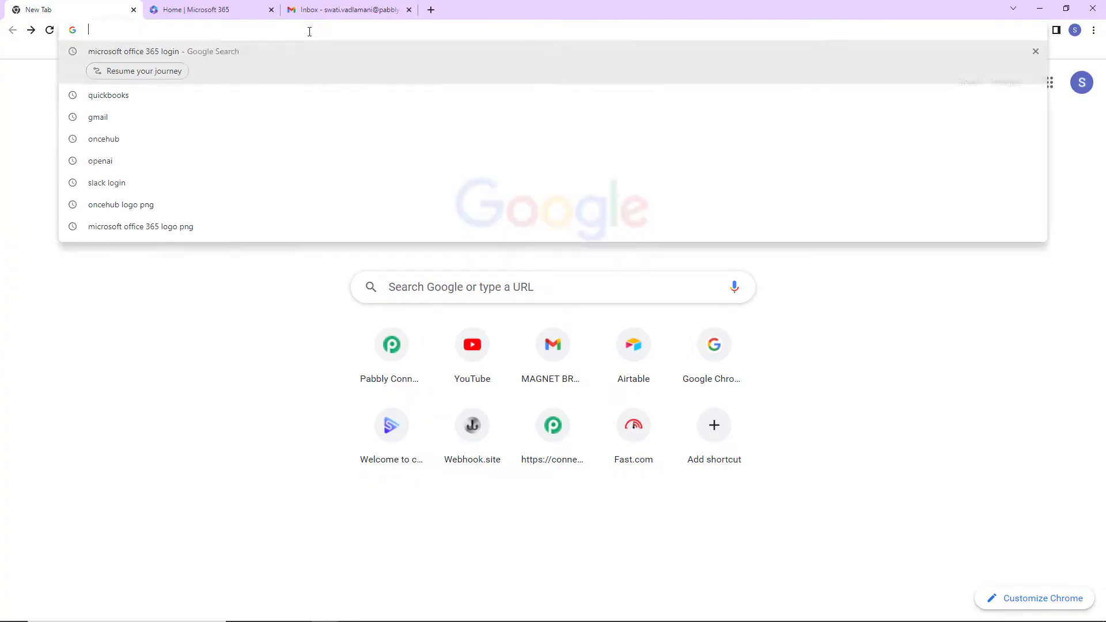
type("pabbly.com/connect")
key("Return")
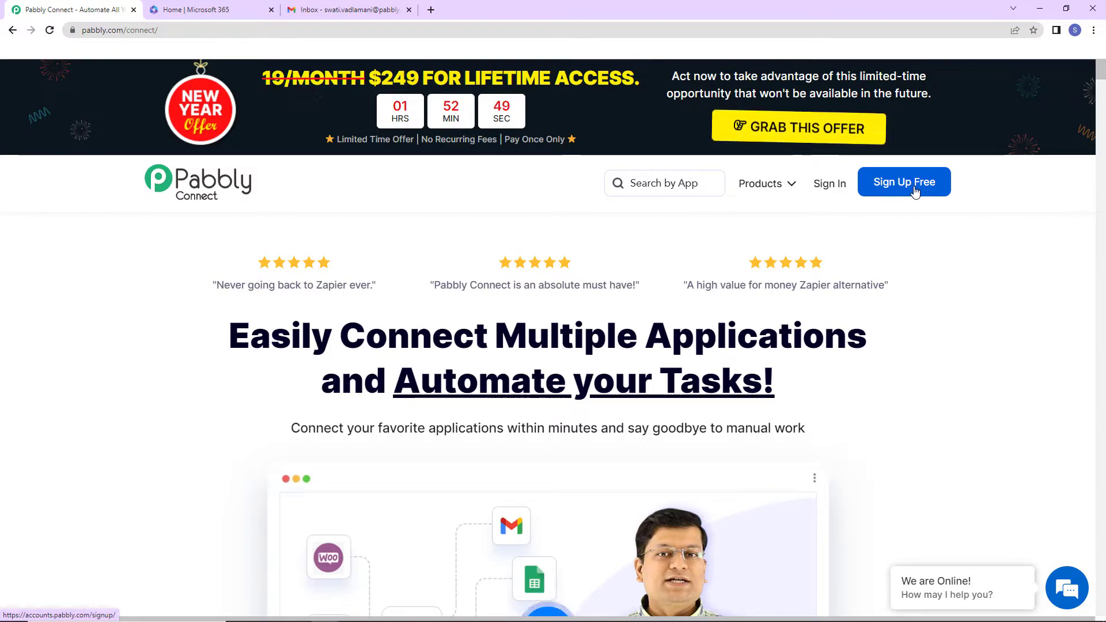
left_click(846, 190)
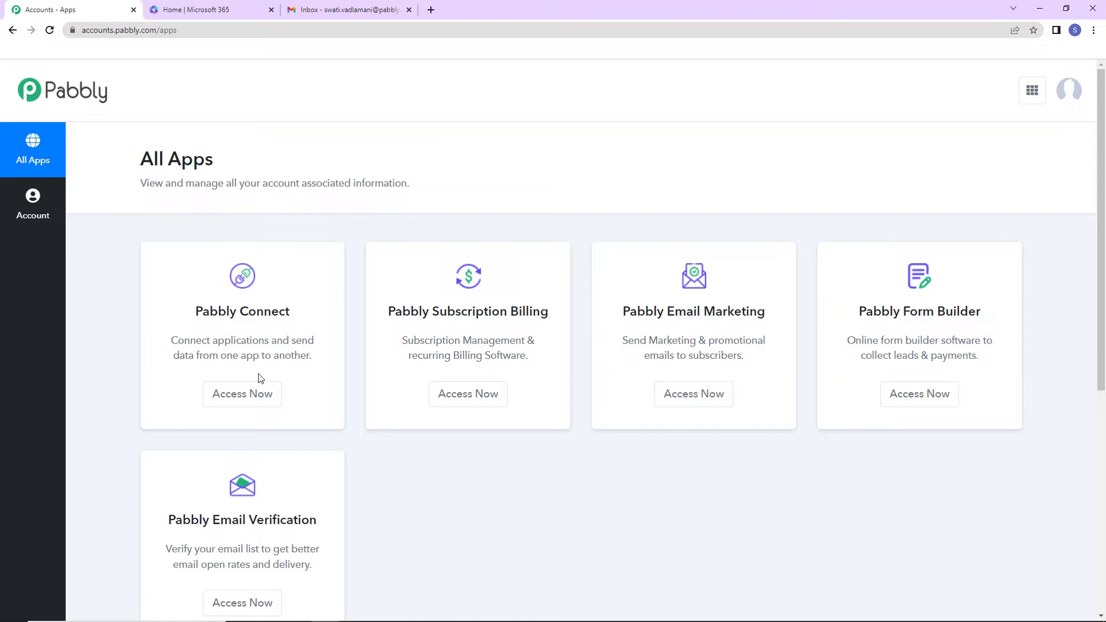
- Create a Pabbly Connect workflow named 'Send Mail to Multiple Users Using Microsoft Office 365'
left_click(242, 395)
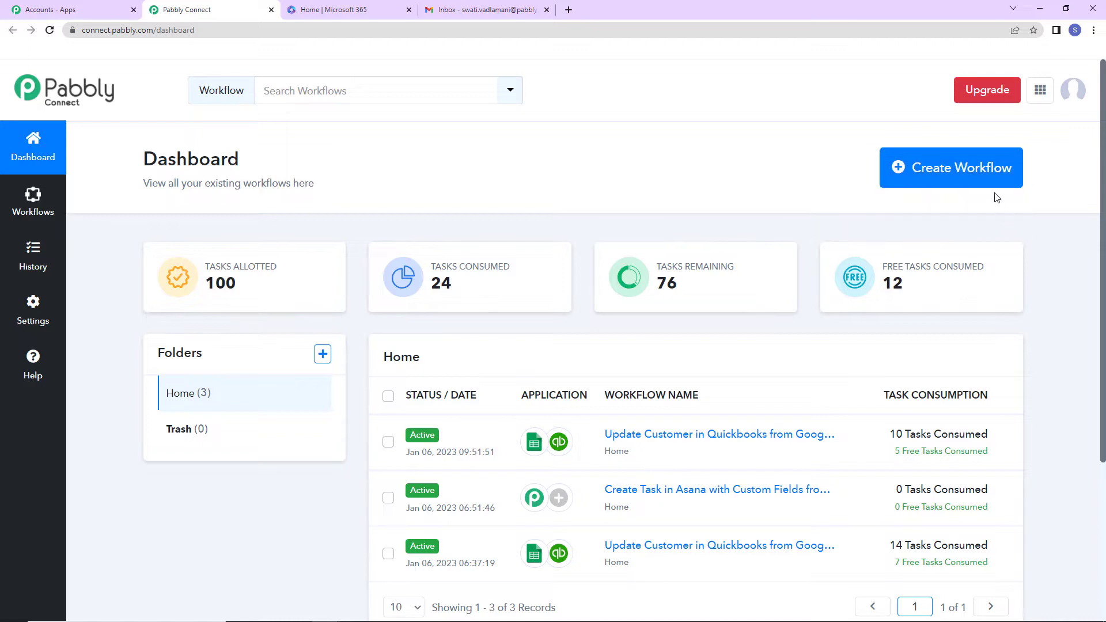
left_click(988, 177)
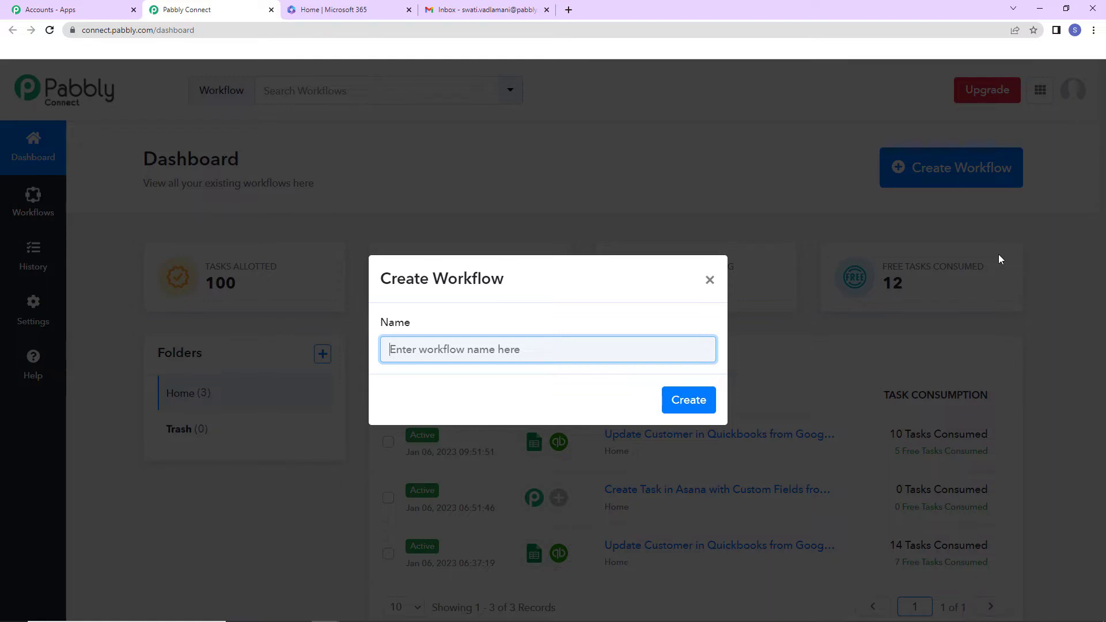
type("Send Mail to Multiple Users Using Microsoft Office 365")
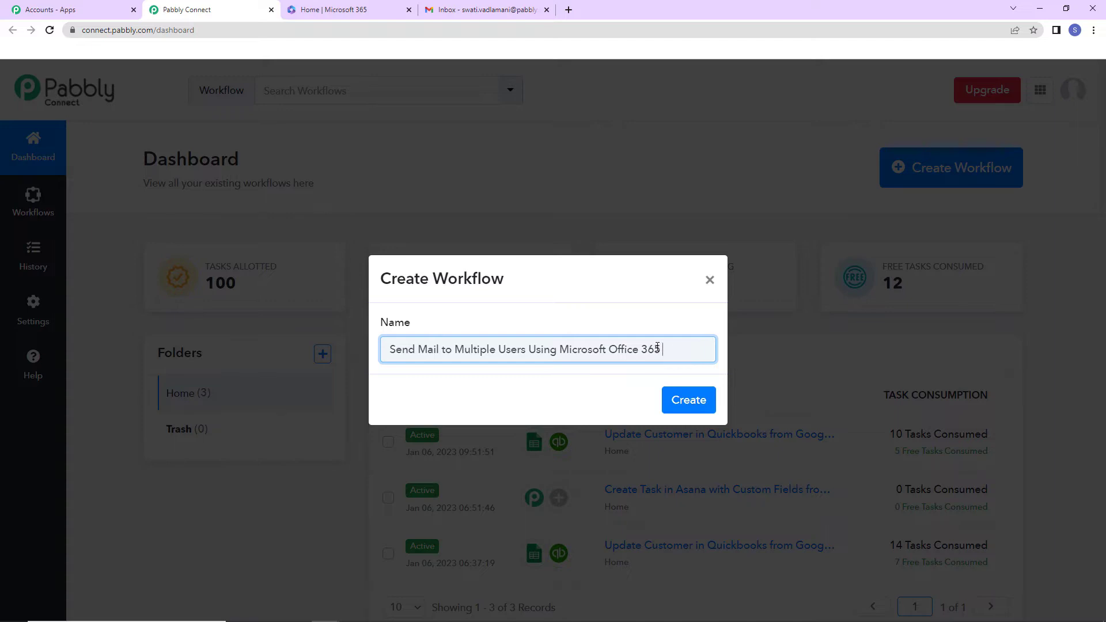
left_click(690, 403)
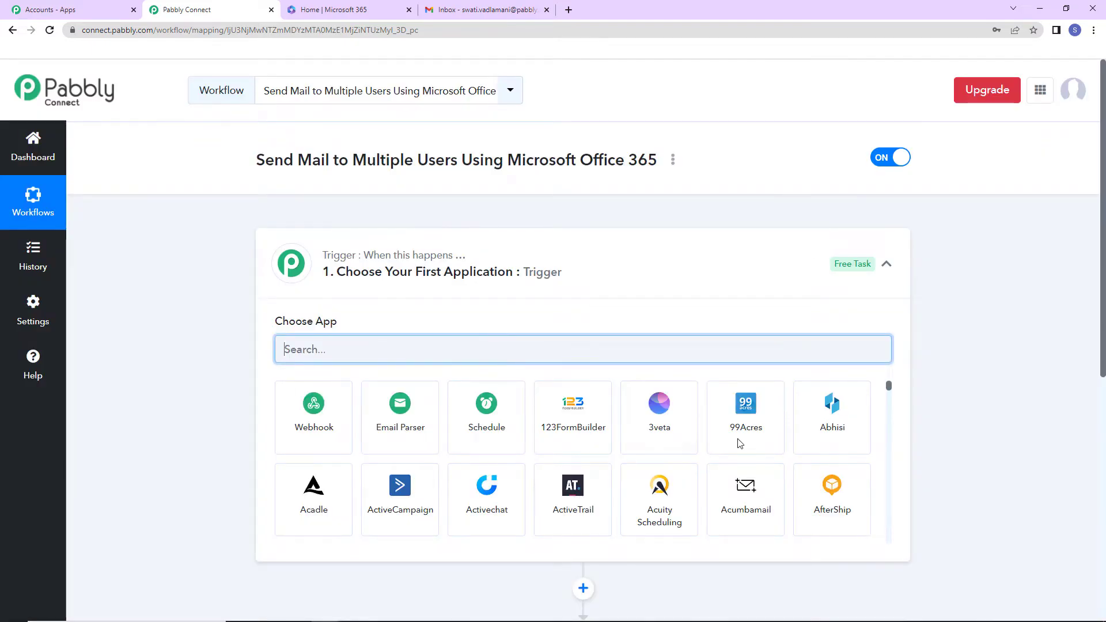
- Set the trigger app to Google Sheets with the New or Updated Spreadsheet Row event
scroll(553, 338, "down", 2)
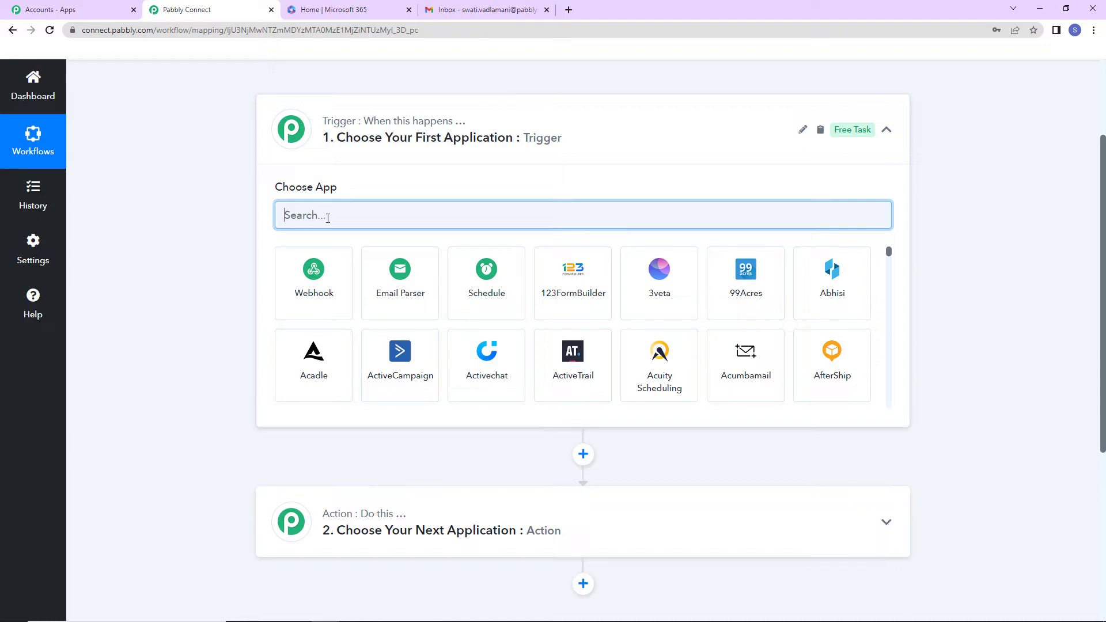
type("google")
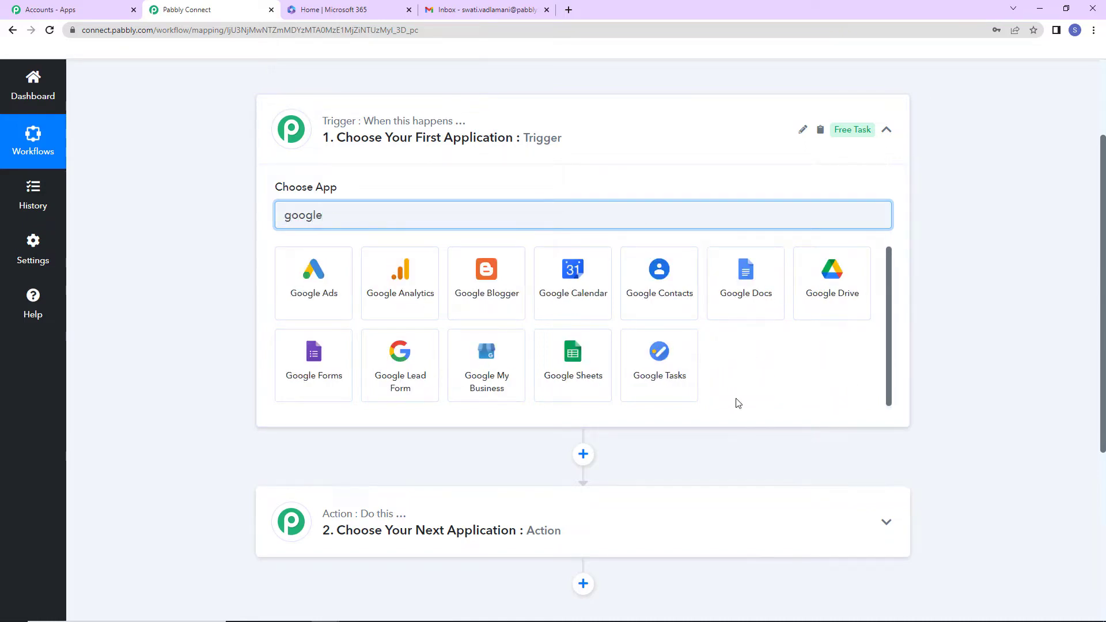
left_click(598, 388)
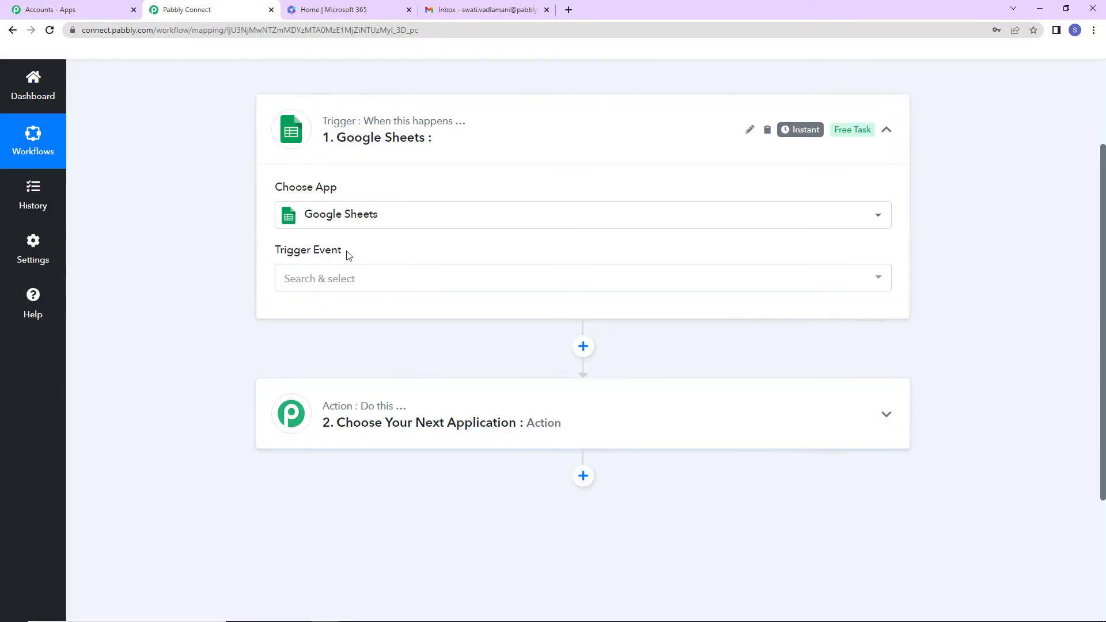
left_click(344, 279)
left_click(374, 346)
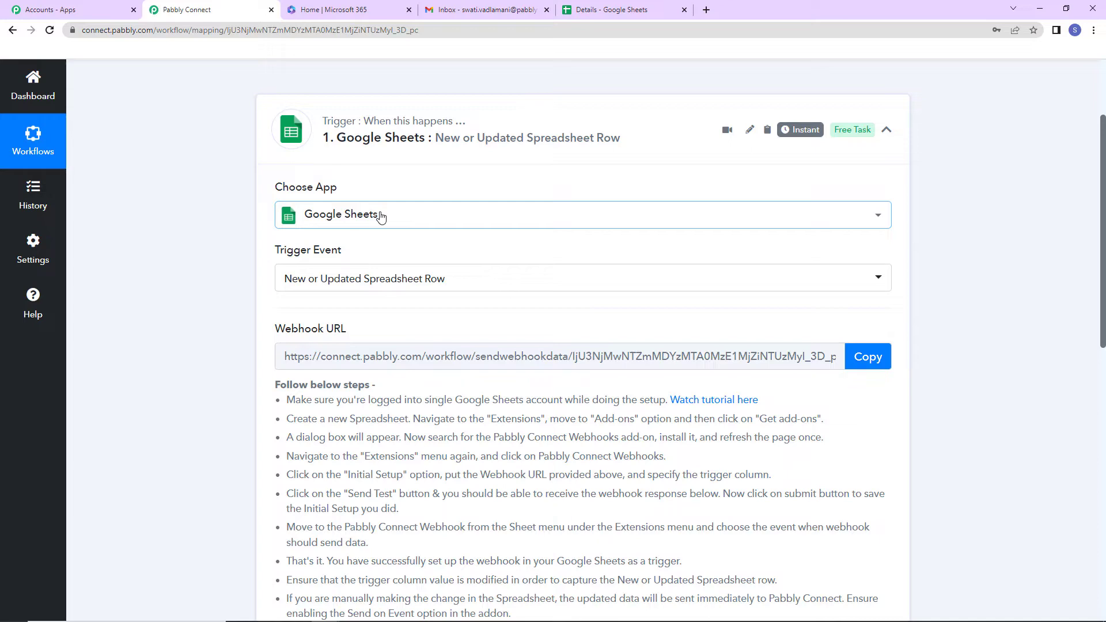
- Copy the trigger's webhook URL and switch to the 'Details - Google Sheets' tab
left_click(868, 357)
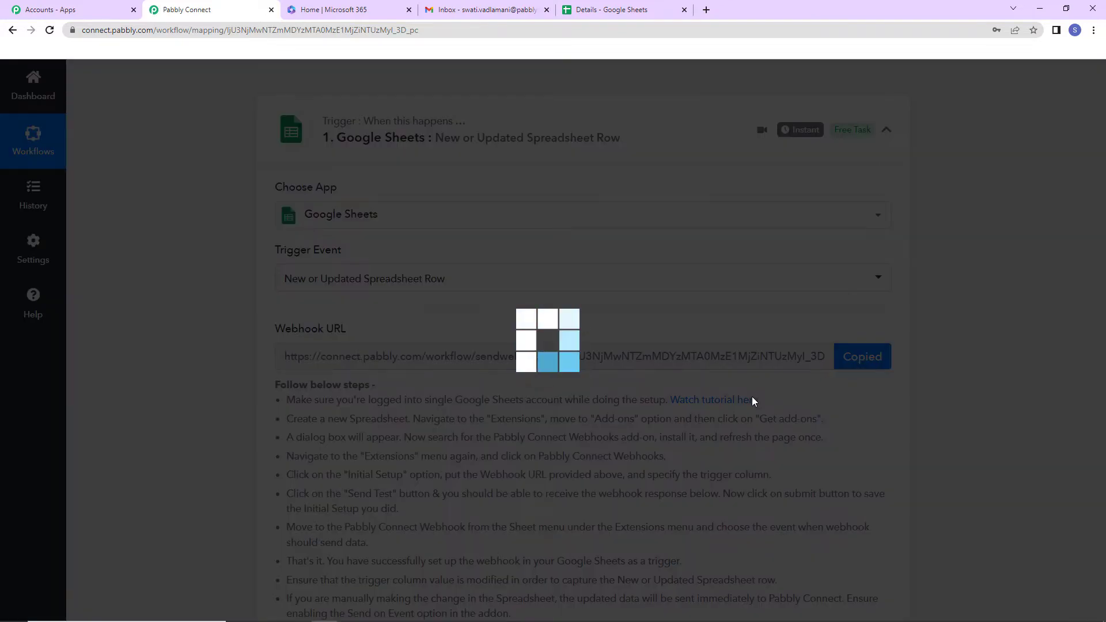
scroll(419, 278, "down", 2)
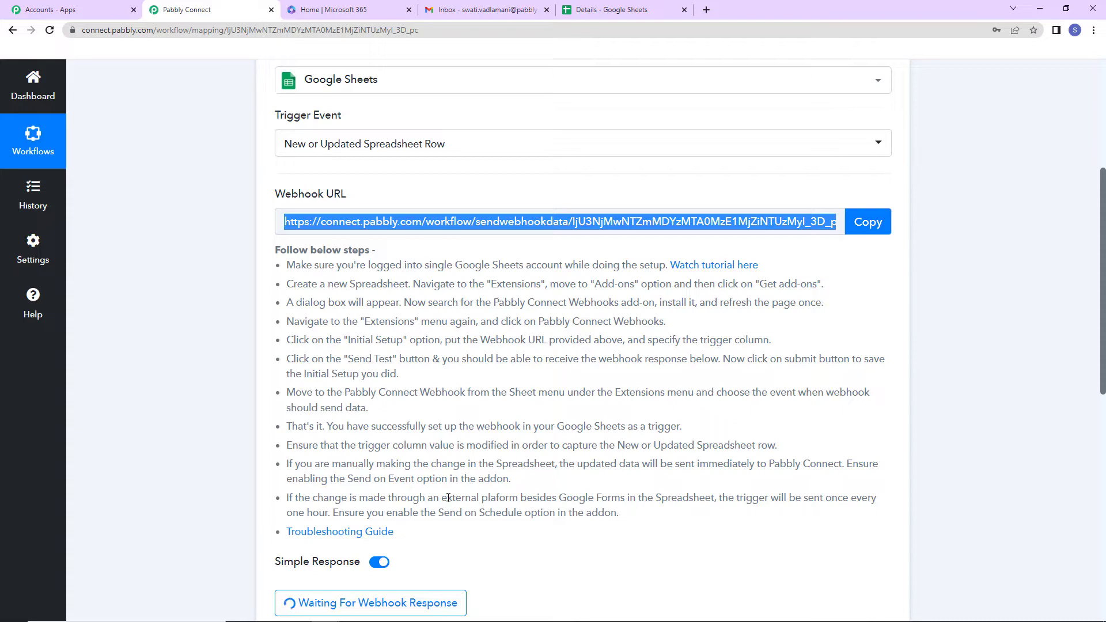
left_click(634, 14)
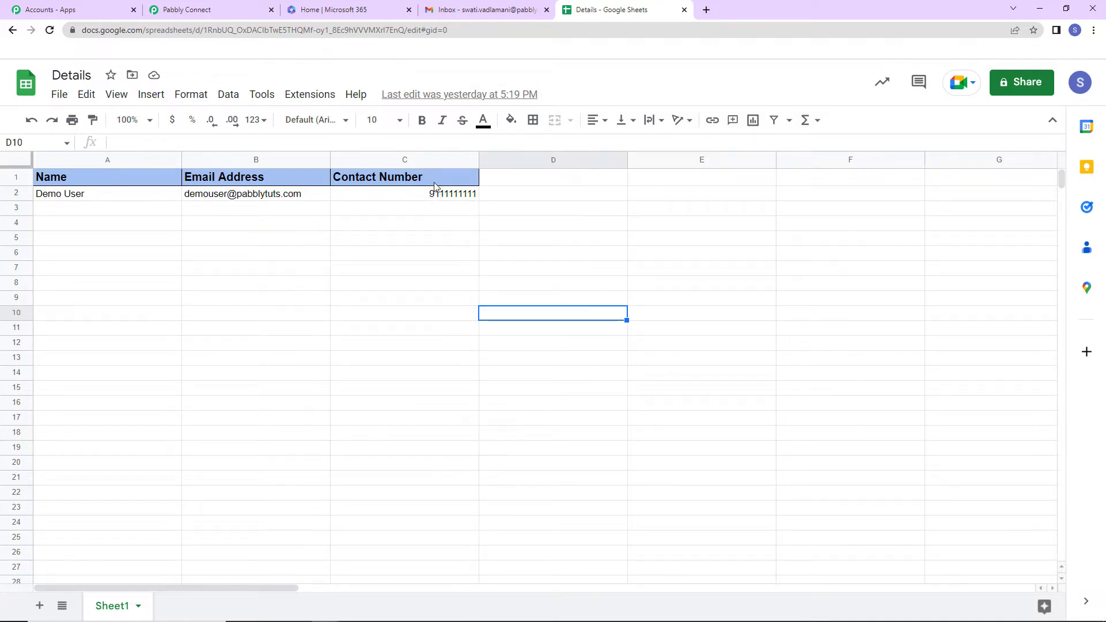
- Find Pabbly Connect Webhooks in the add-ons marketplace, see it's installed, and reload the sheet
left_click(311, 96)
mouse_move(340, 128)
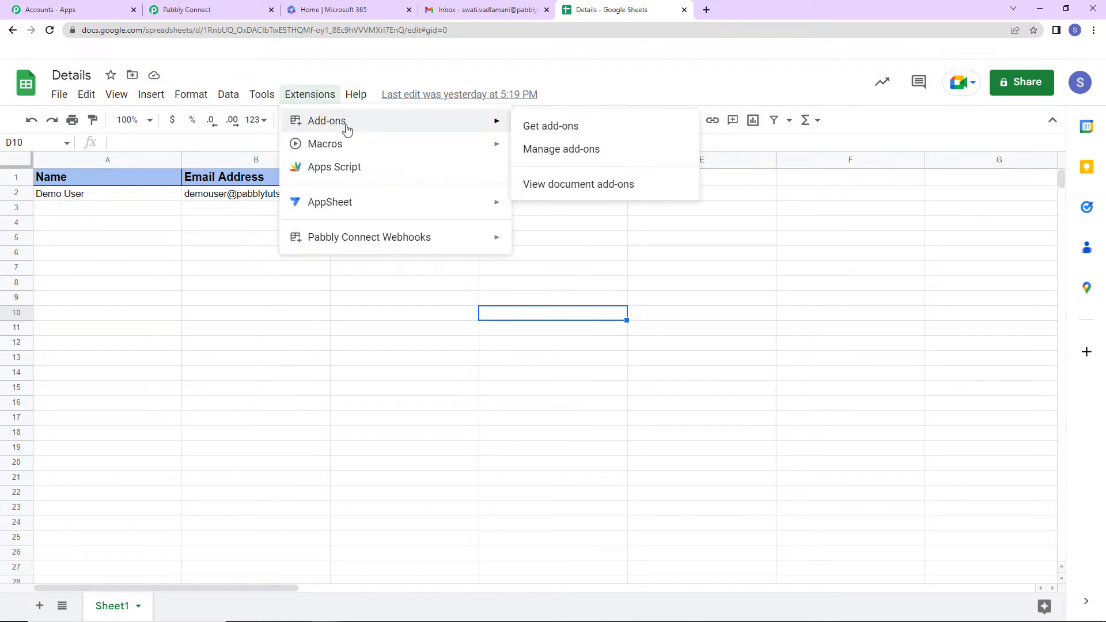
left_click(594, 129)
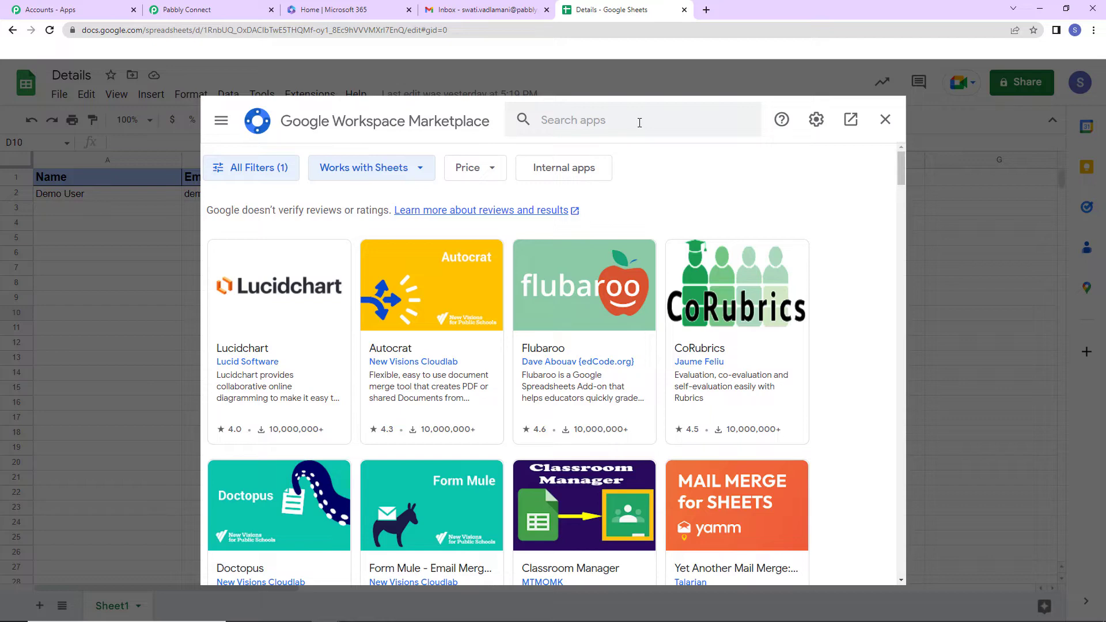
left_click(640, 123)
type("Pabbly")
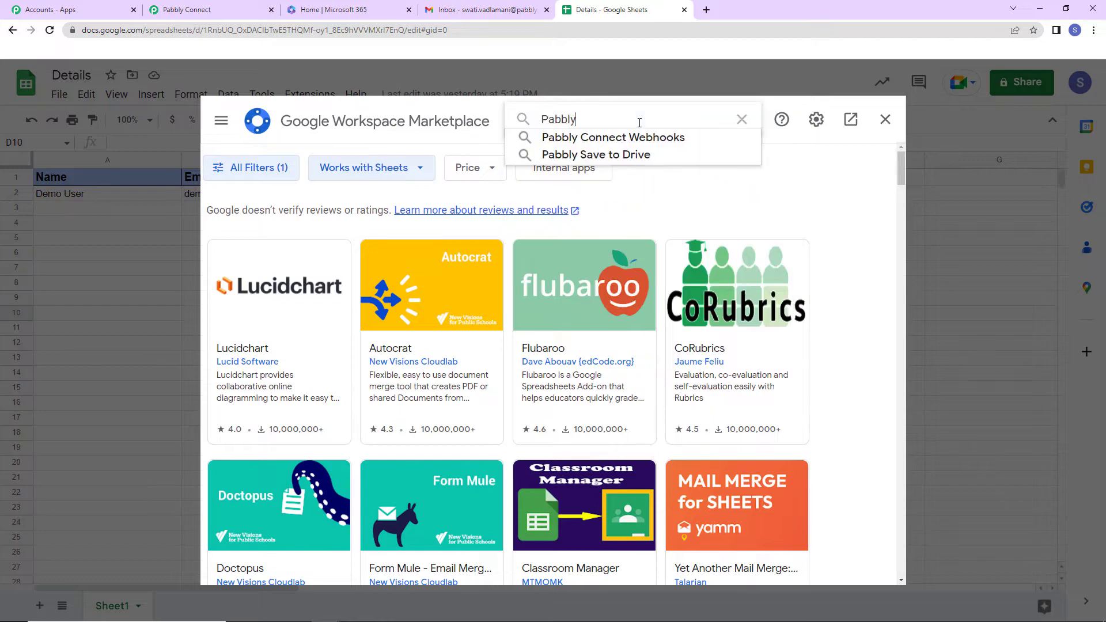
left_click(647, 137)
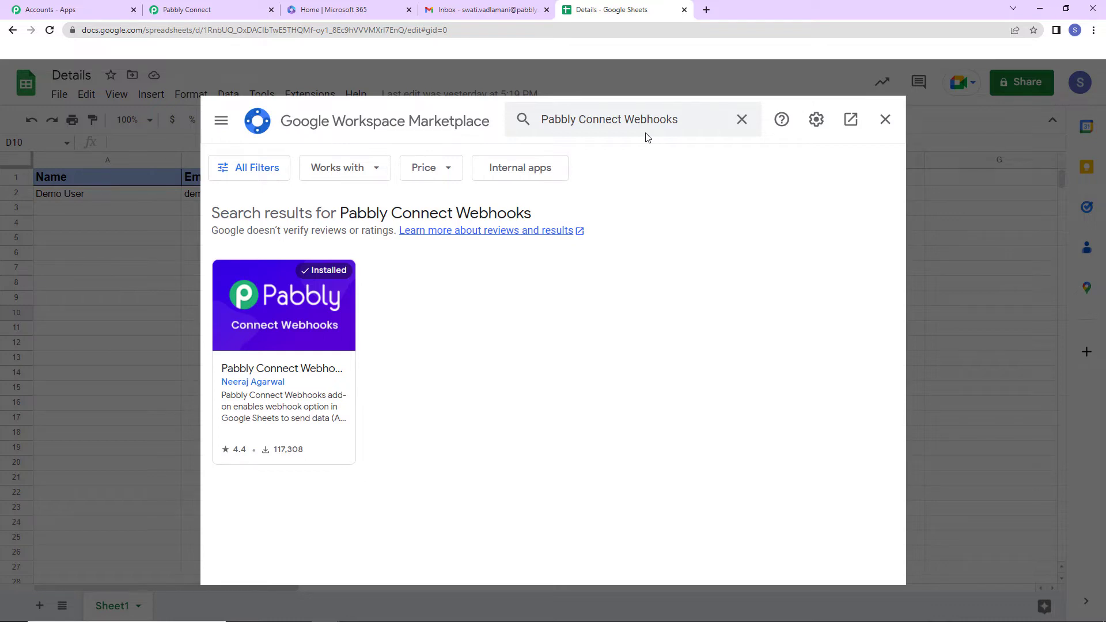
left_click(885, 119)
left_click(50, 31)
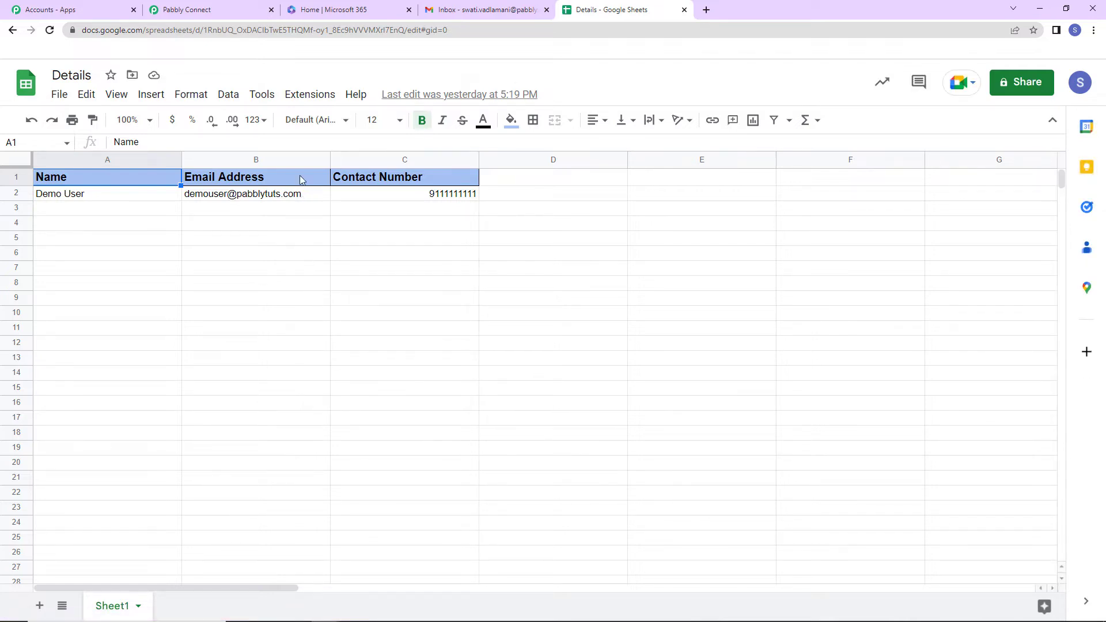
- Open the Pabbly webhook Initial Setup and paste the copied webhook URL into it
left_click(306, 95)
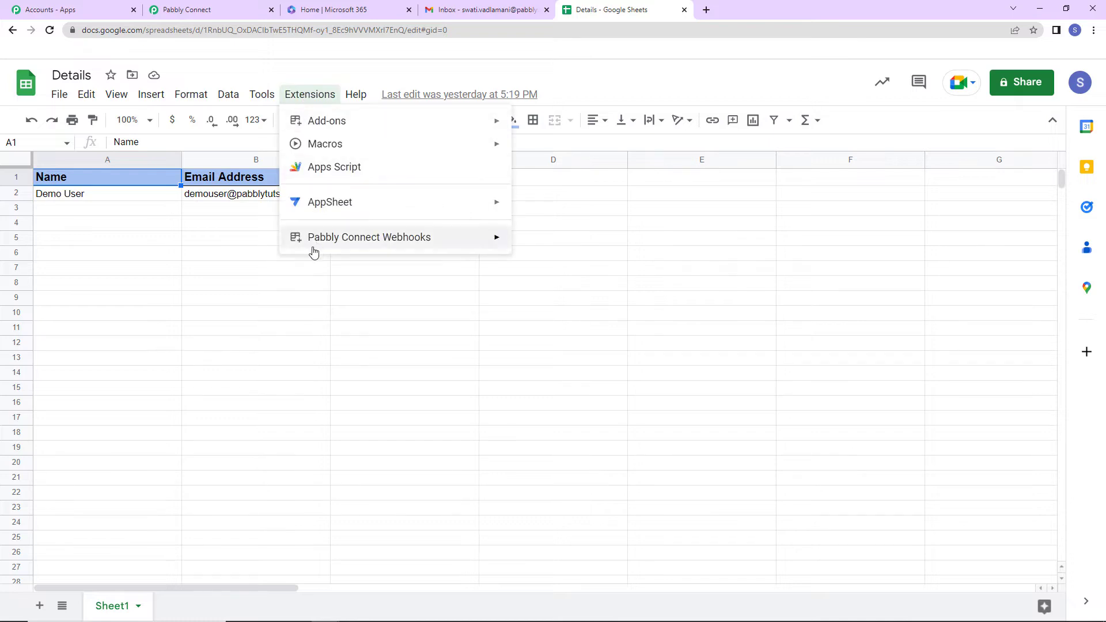
mouse_move(314, 247)
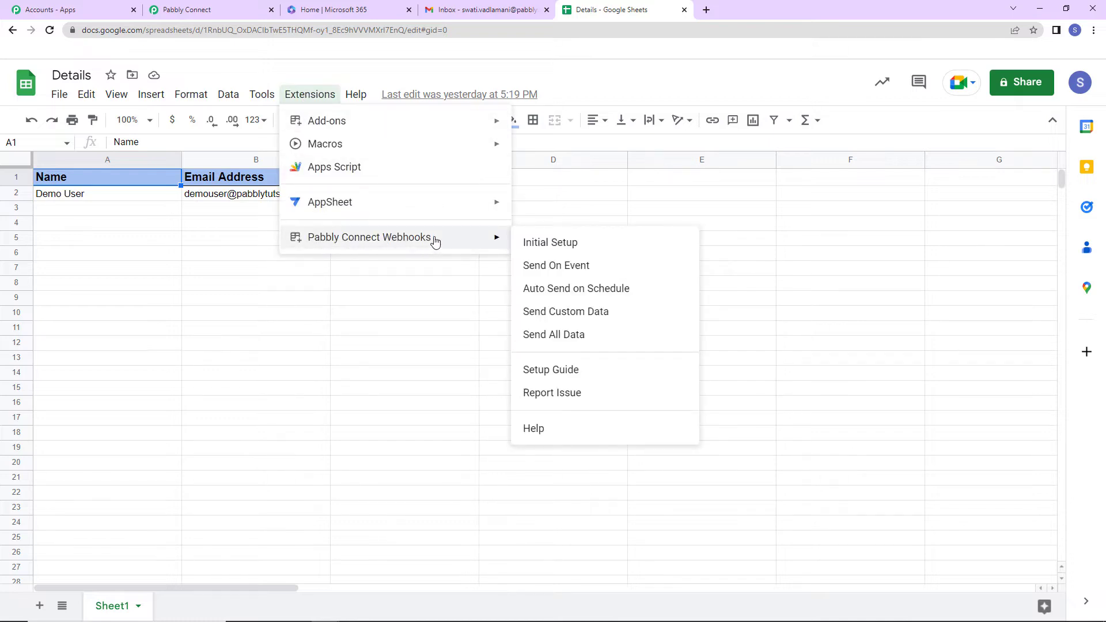
left_click(581, 244)
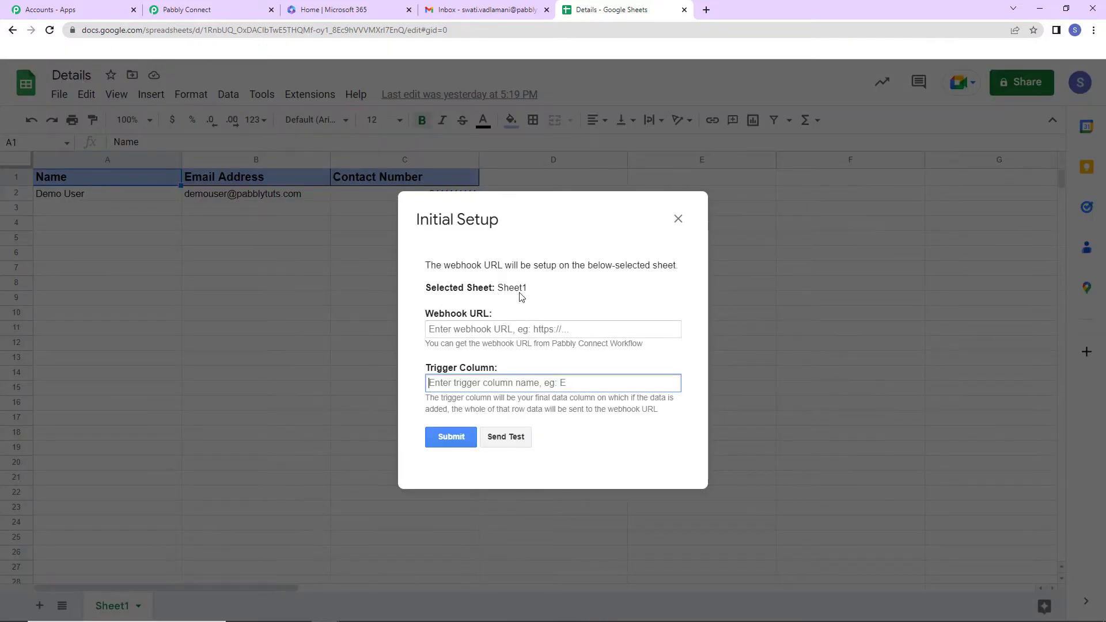
left_click(190, 10)
left_click(861, 229)
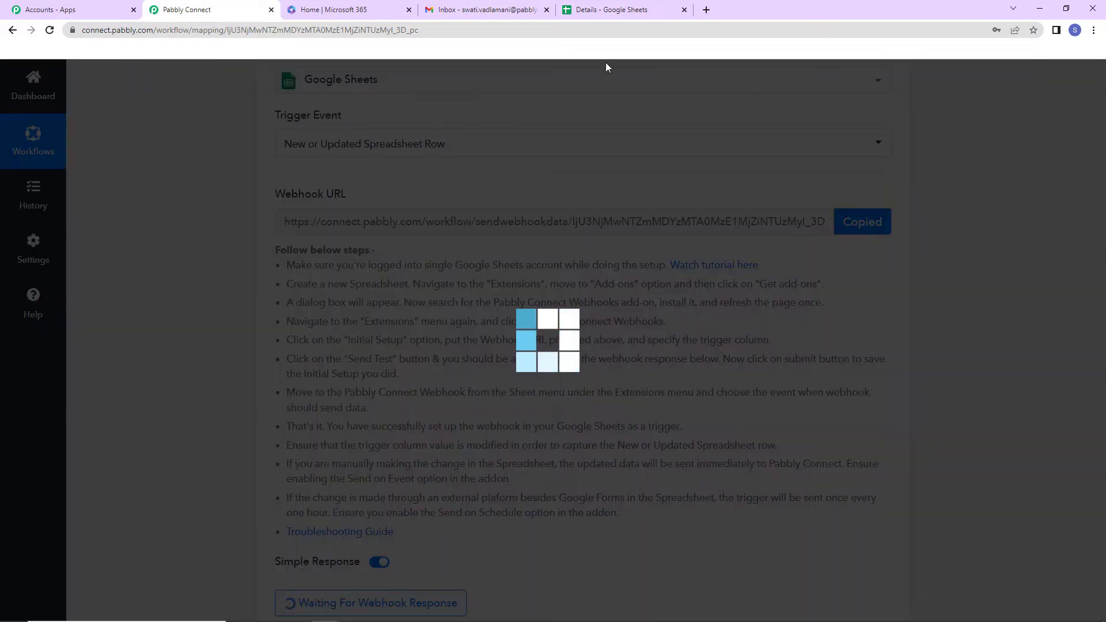
left_click(608, 10)
left_click(477, 328)
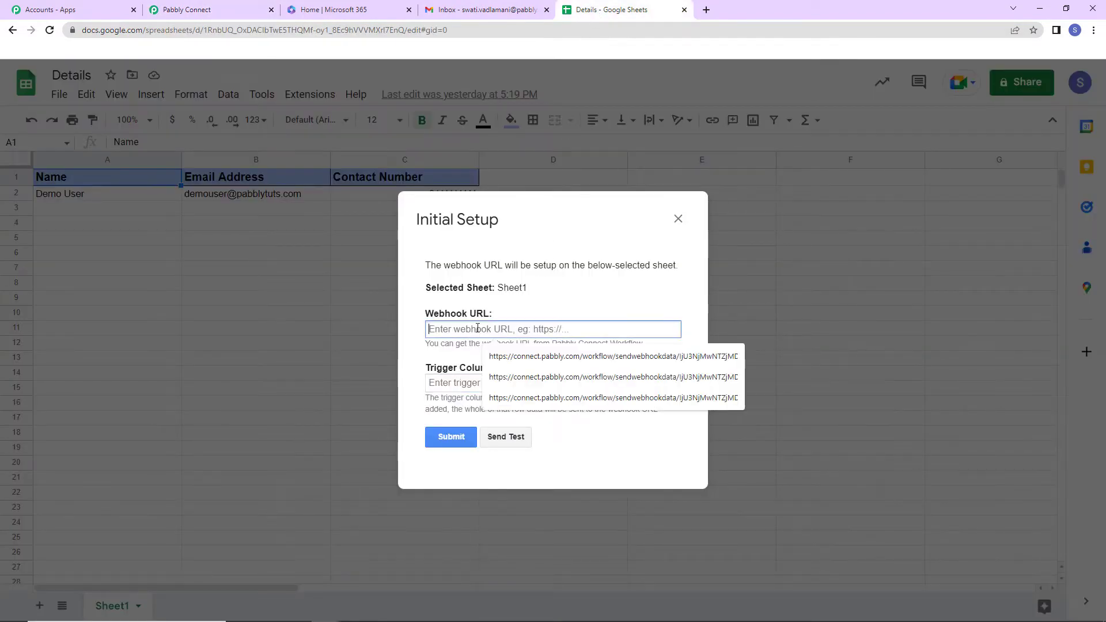
key("ctrl+v")
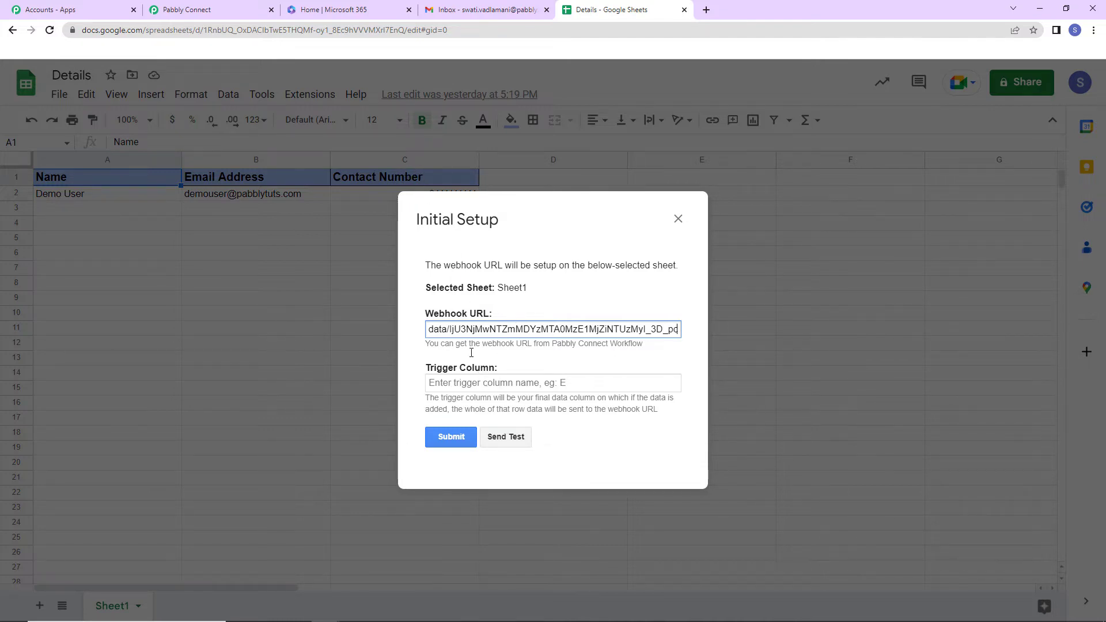
- Set trigger column C, send a successful test, and submit the setup
left_click(460, 383)
type("C")
left_click(502, 441)
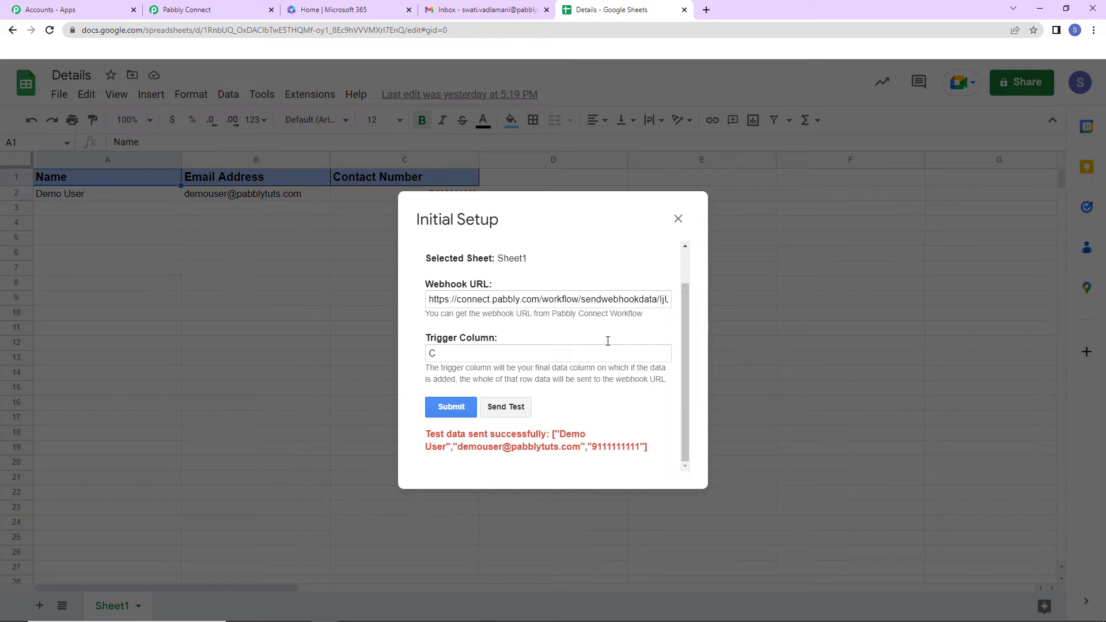
left_click(445, 409)
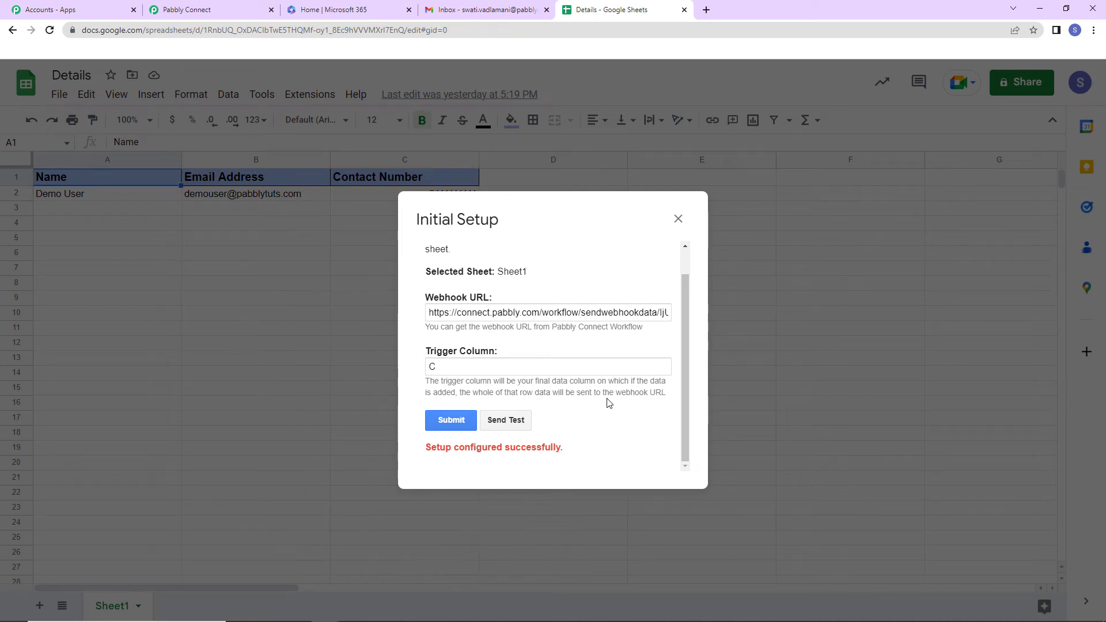
left_click(679, 218)
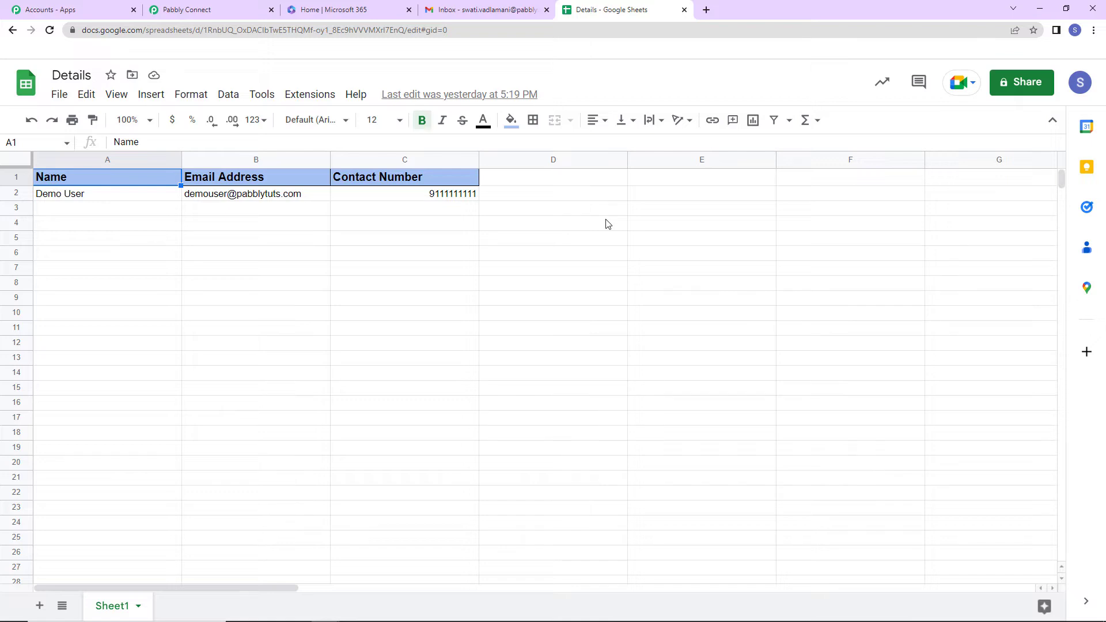
- Turn on Send On Event in the Pabbly Connect Webhooks add-on menu and confirm it's ticked
left_click(297, 98)
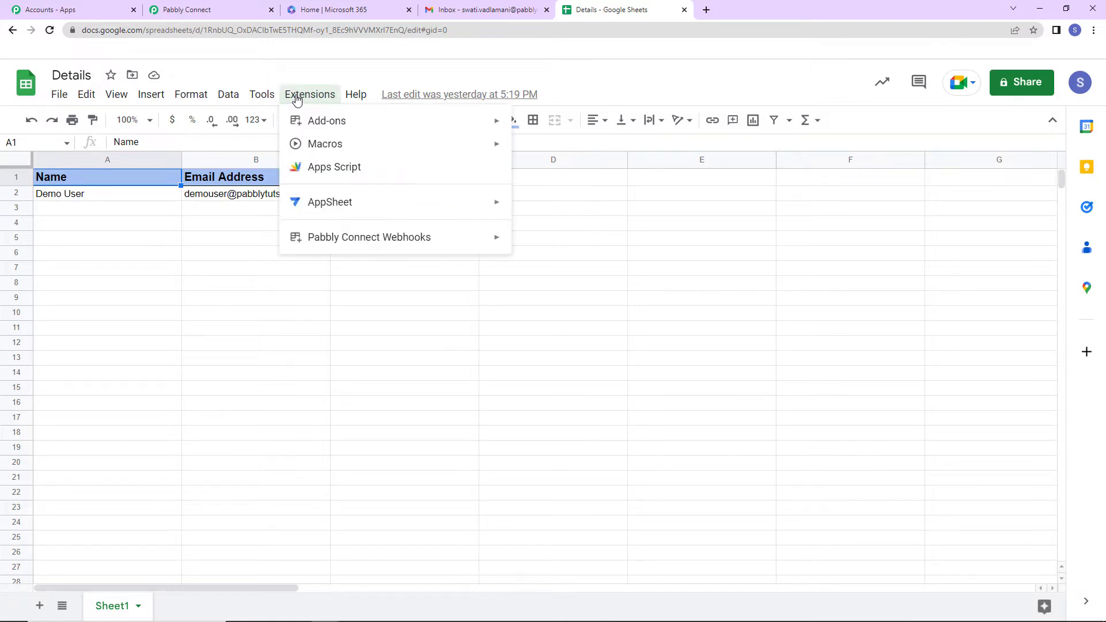
mouse_move(353, 236)
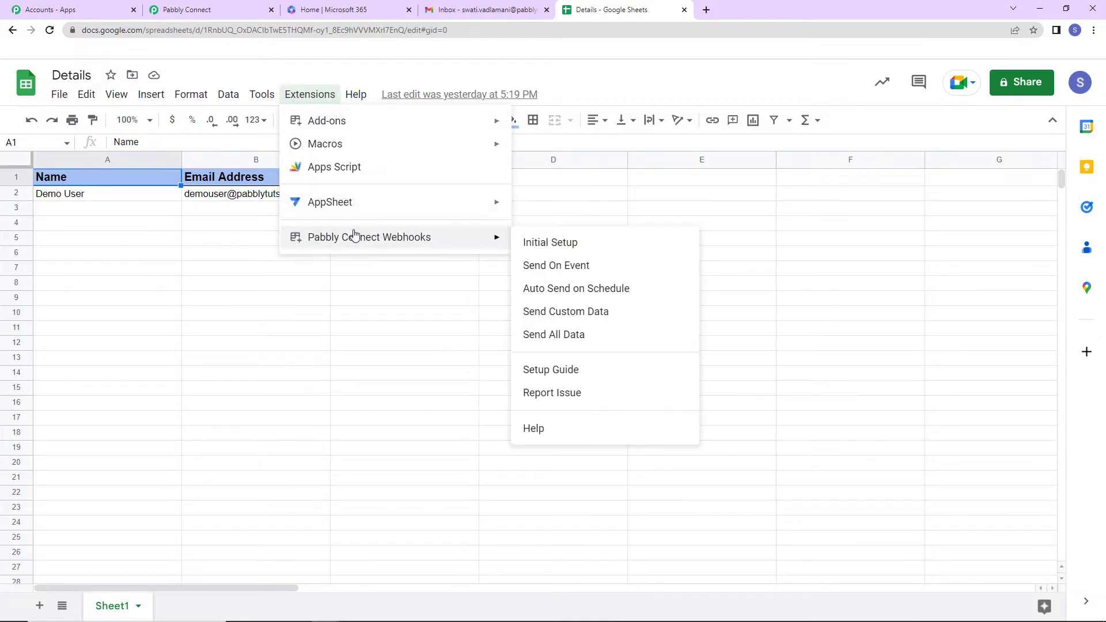
left_click(579, 270)
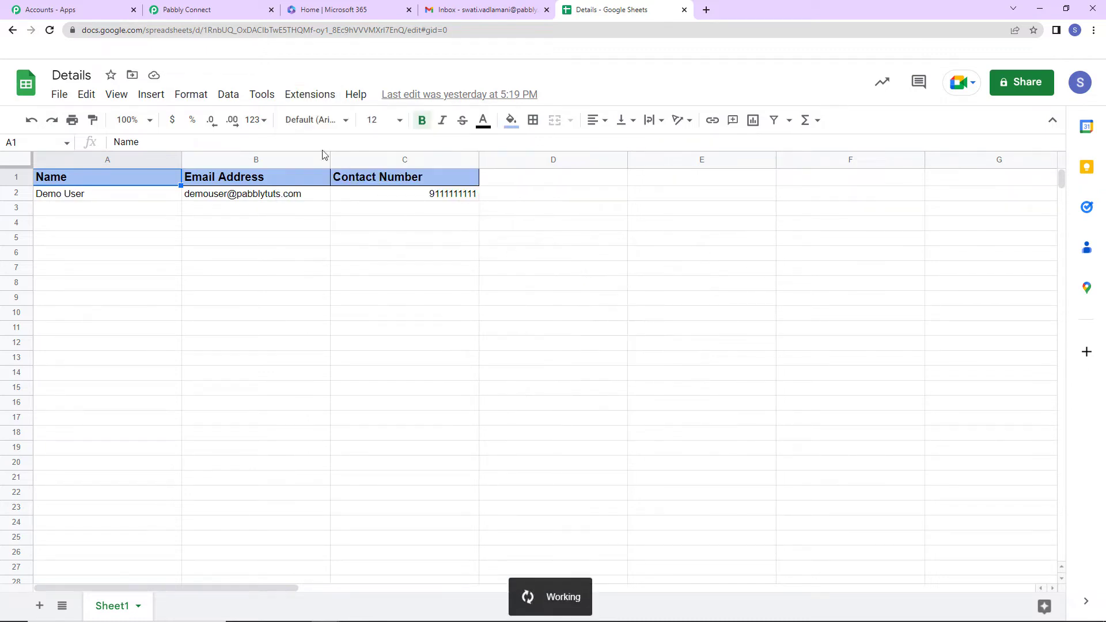
left_click(310, 94)
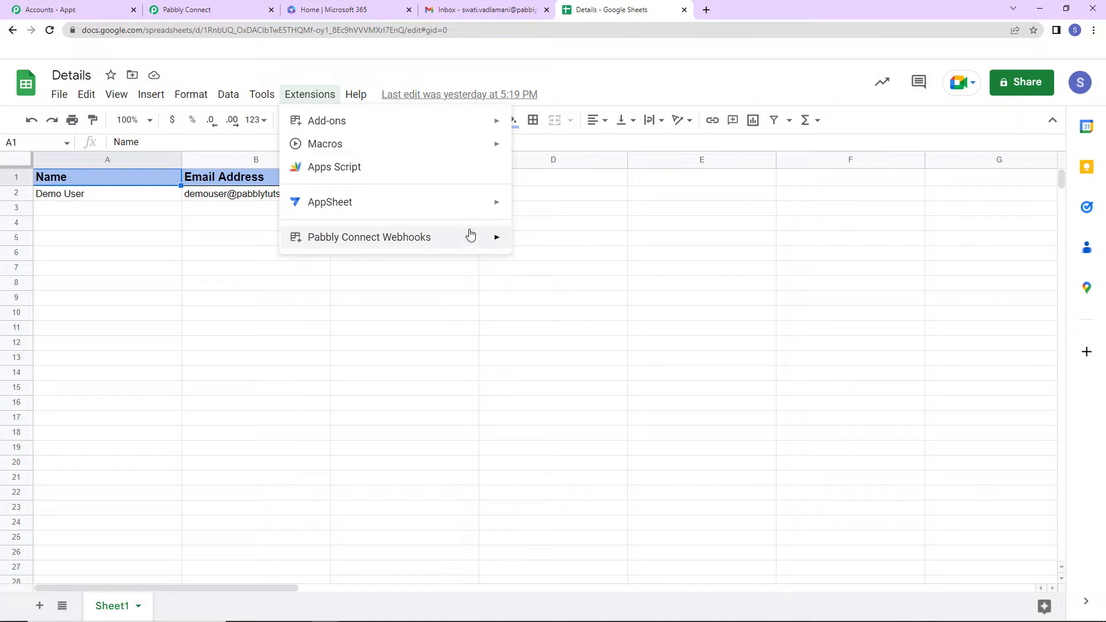
mouse_move(470, 237)
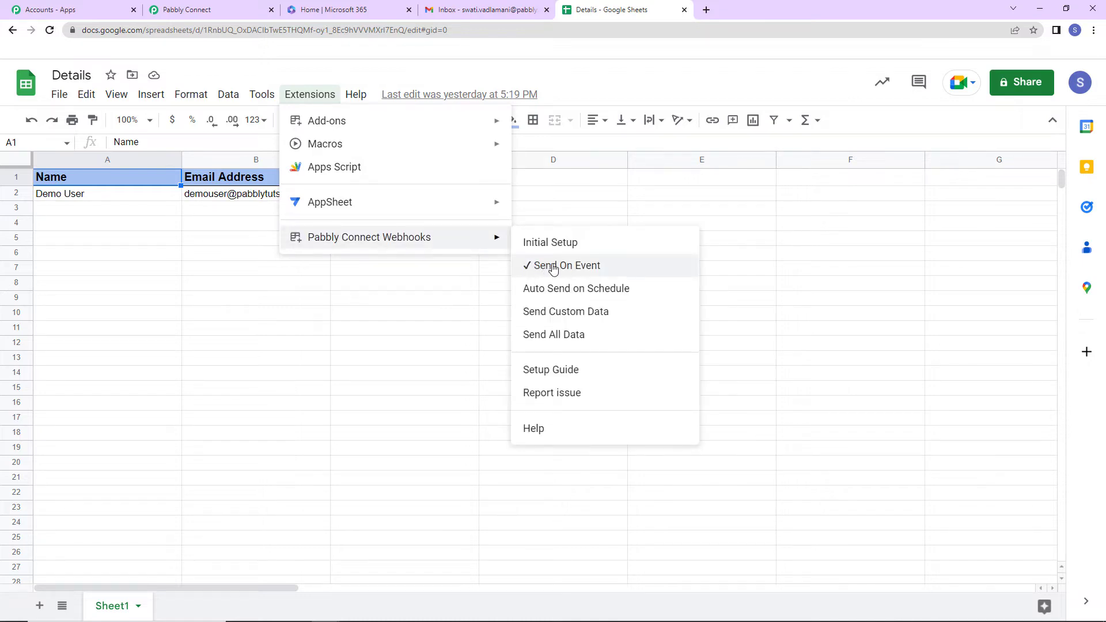
- Review the captured row 2 data (Name, Email, Contact Number) and expand the second action card
left_click(428, 306)
left_click(208, 10)
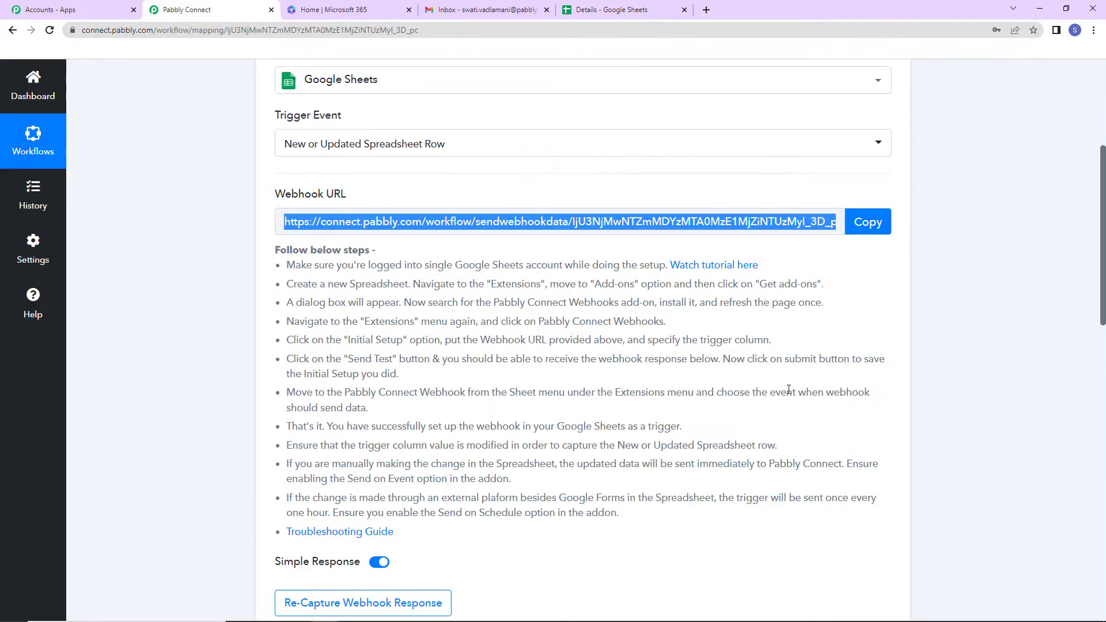
scroll(1024, 329, "down", 5)
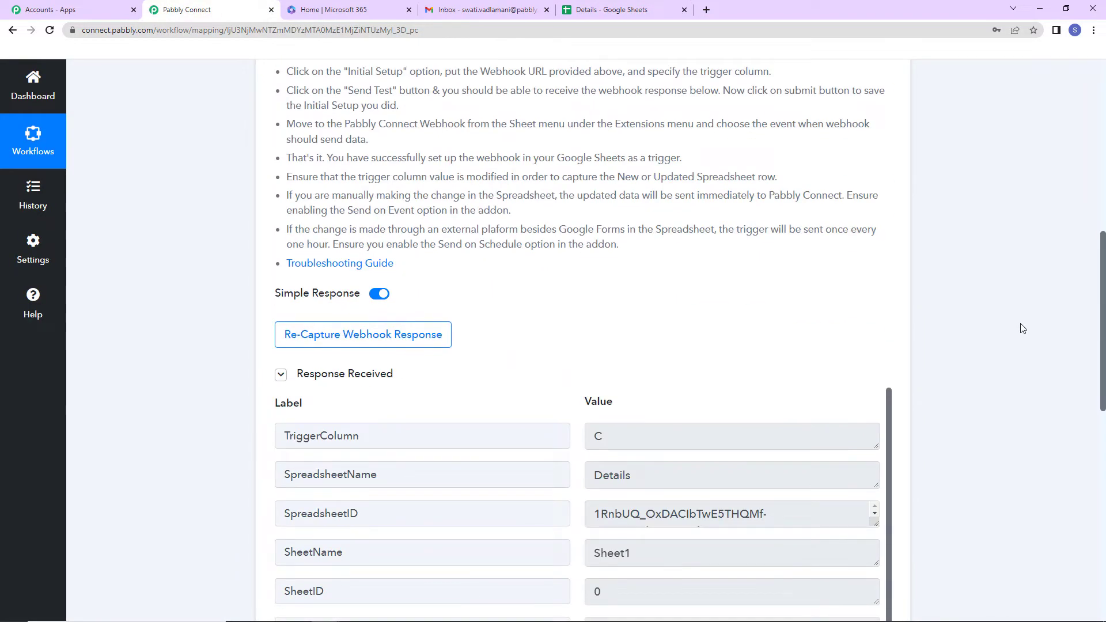
scroll(1023, 328, "up", 3)
scroll(1098, 288, "down", 3)
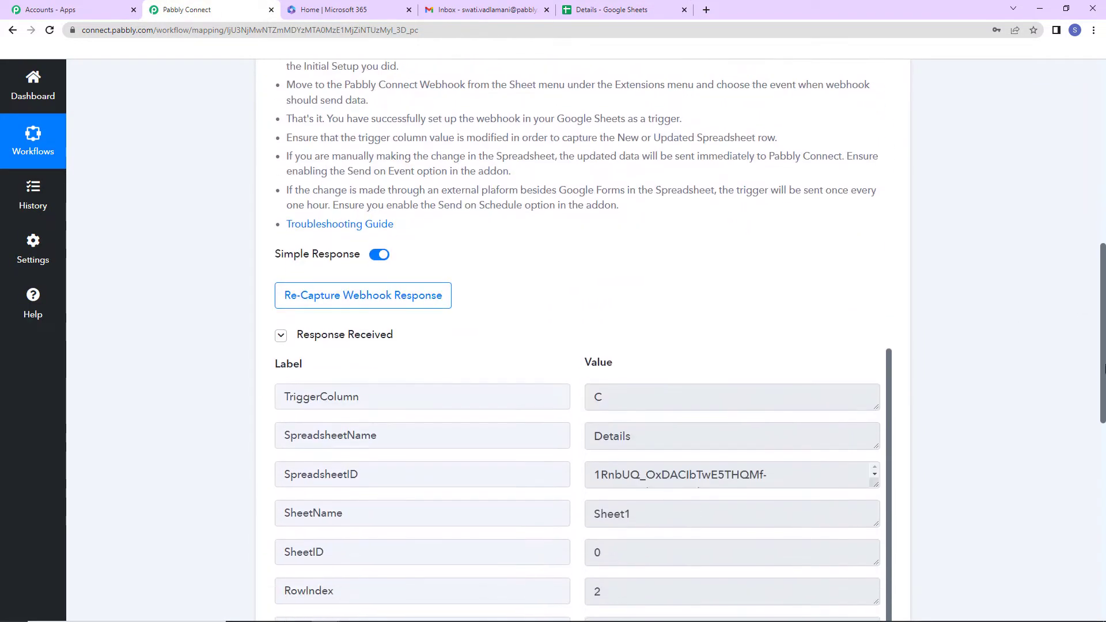
scroll(1103, 403, "down", 4)
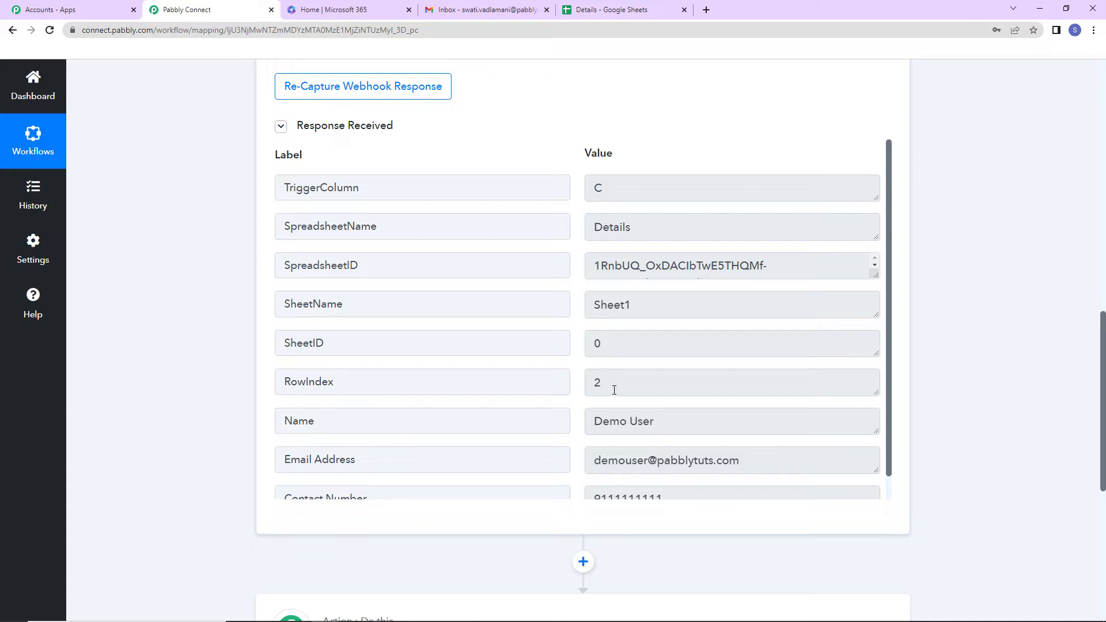
left_click_drag(890, 287, 892, 313)
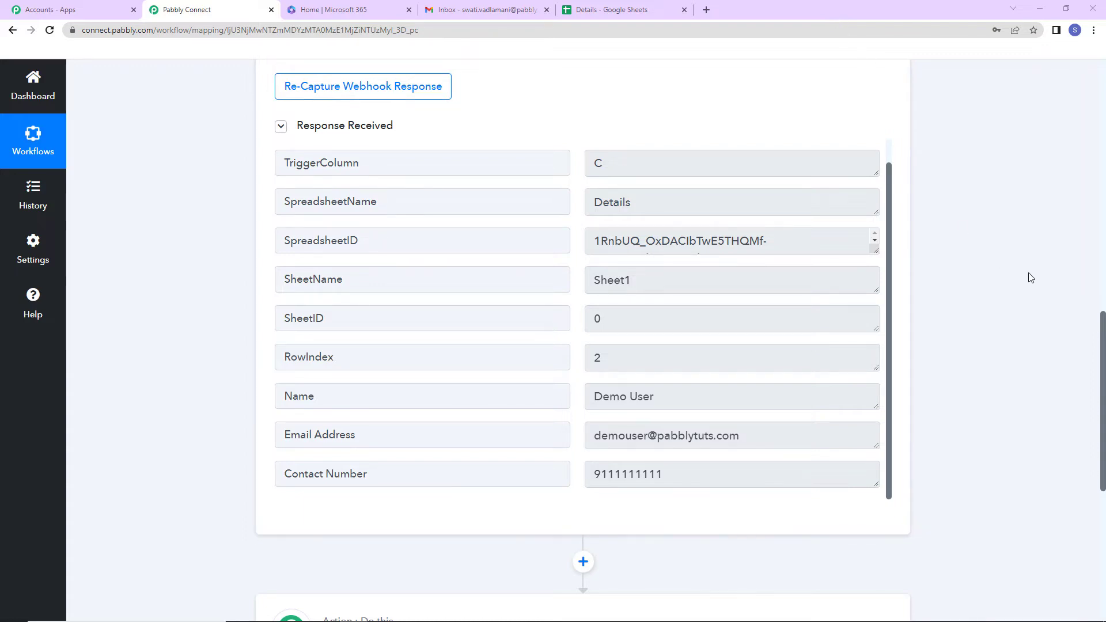
scroll(1031, 278, "down", 7)
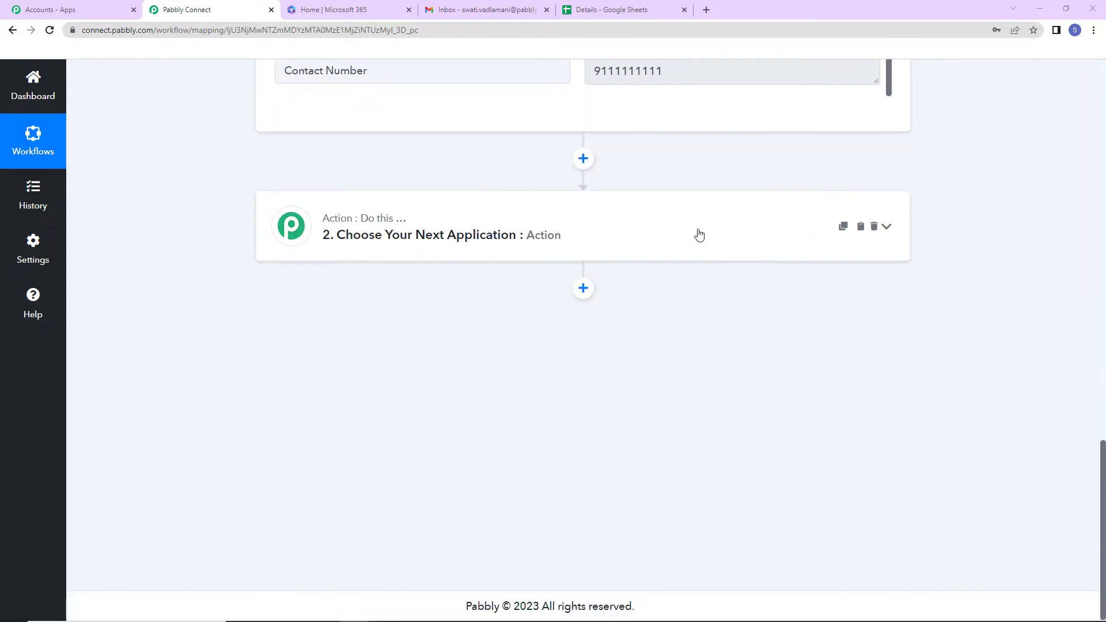
left_click(699, 234)
- Set the action to Microsoft Office 365 with the Send Mail to Multiple Users event
left_click(597, 313)
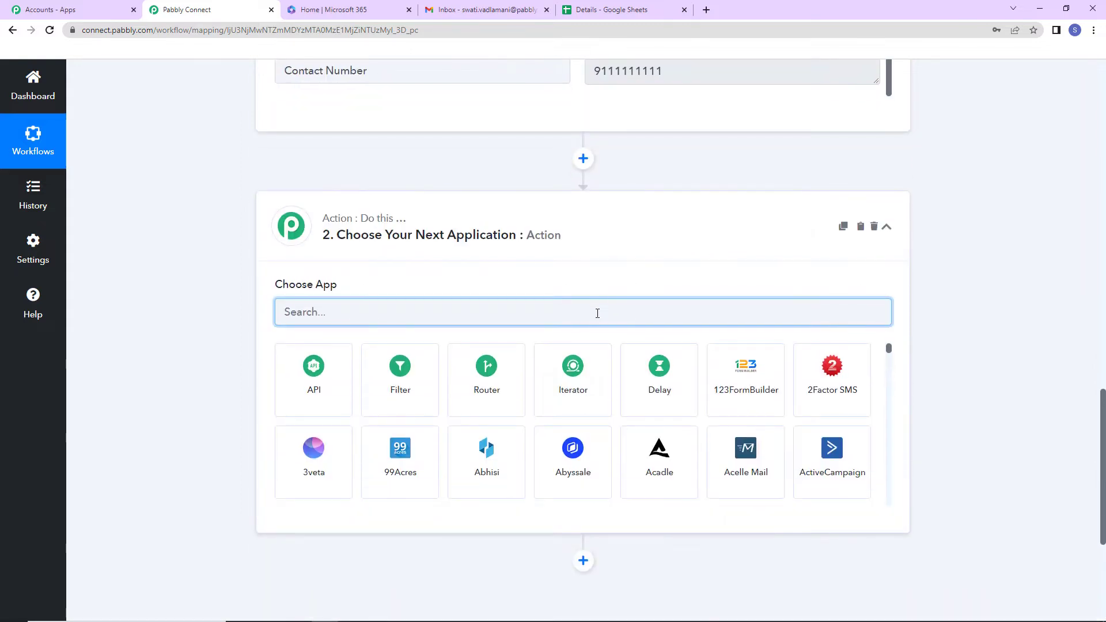
type("micr")
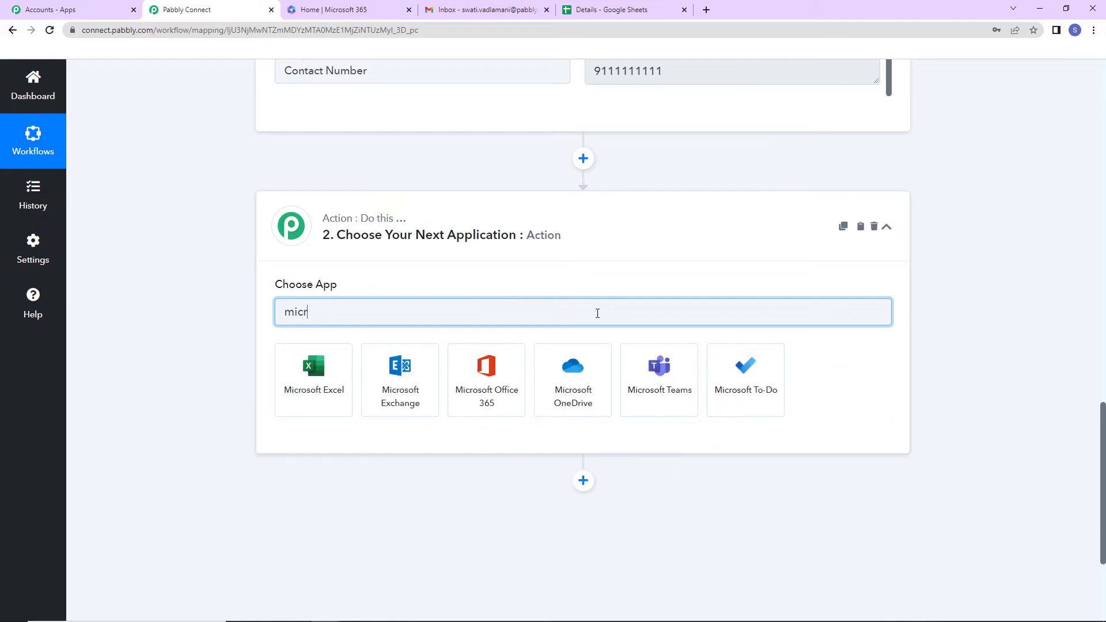
left_click(493, 397)
left_click(375, 385)
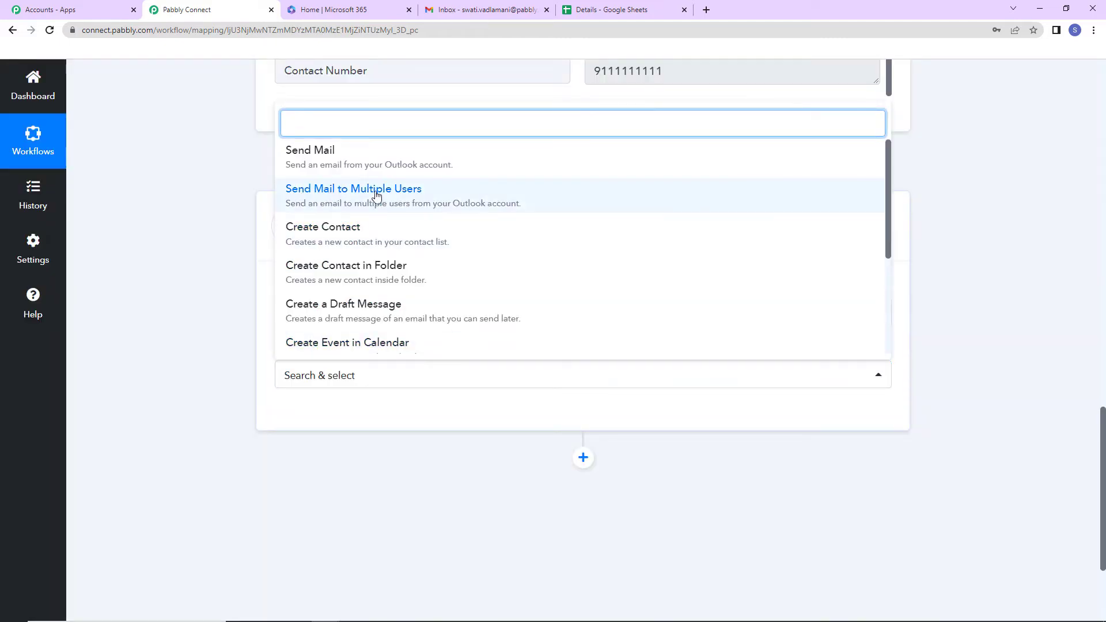
left_click(434, 195)
- Authorise a Microsoft Office 365 account and start the subject 'New Lead Received'
left_click(305, 414)
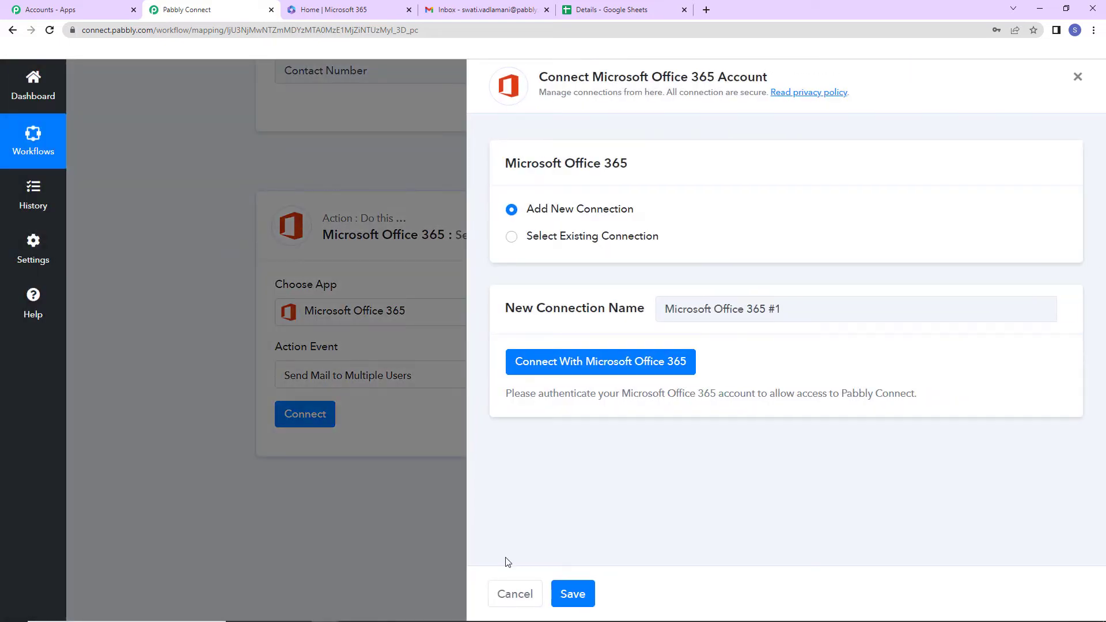
left_click_drag(593, 77, 821, 86)
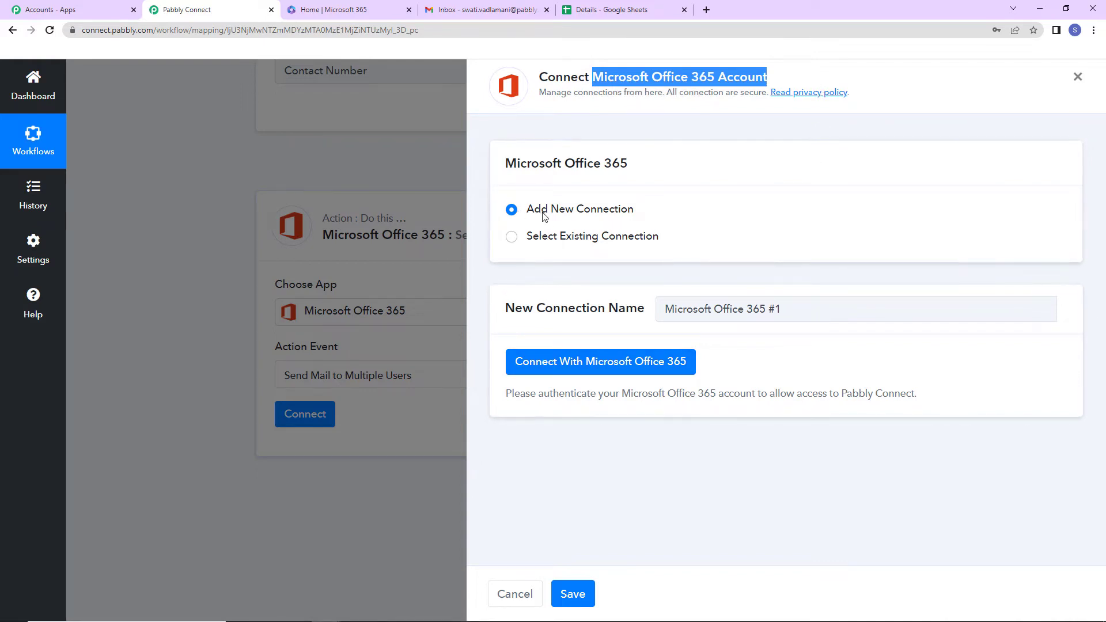
left_click(599, 363)
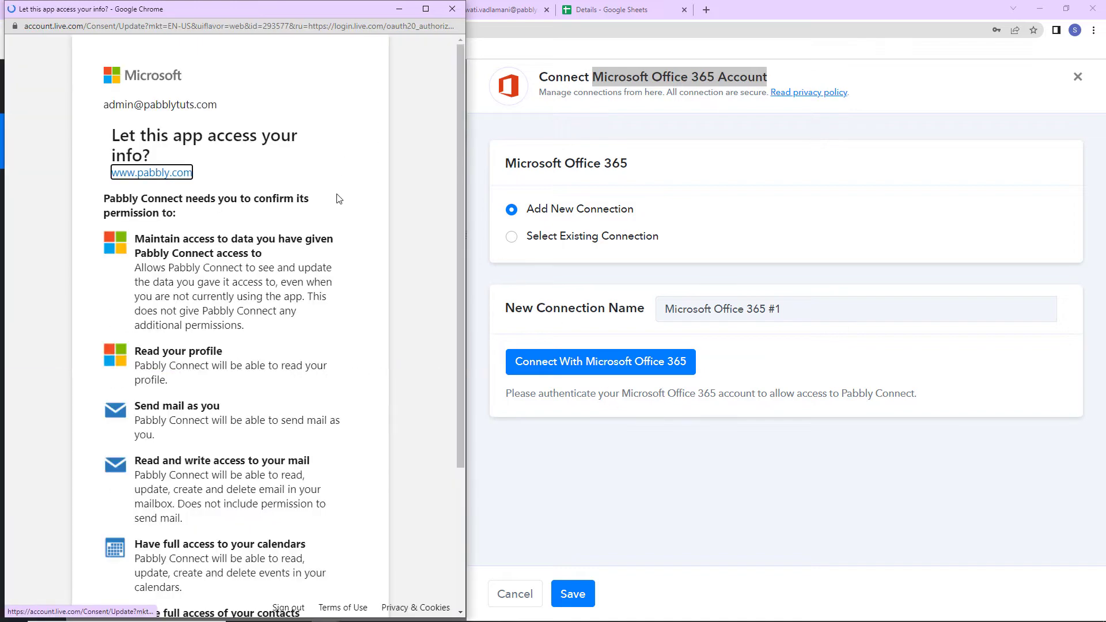
scroll(314, 239, "down", 3)
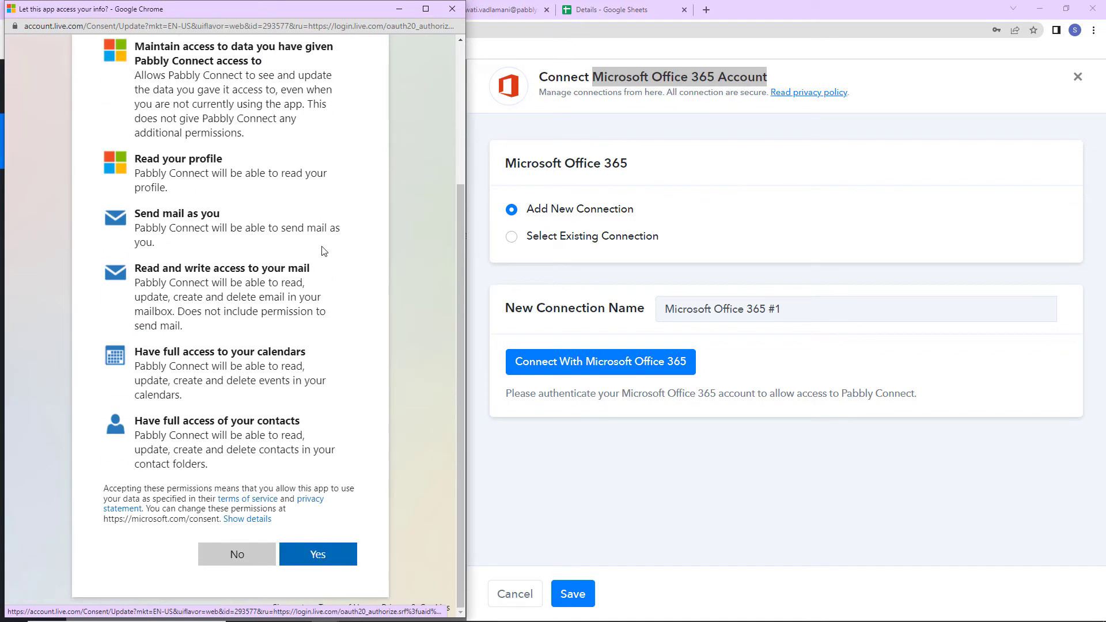
left_click(294, 562)
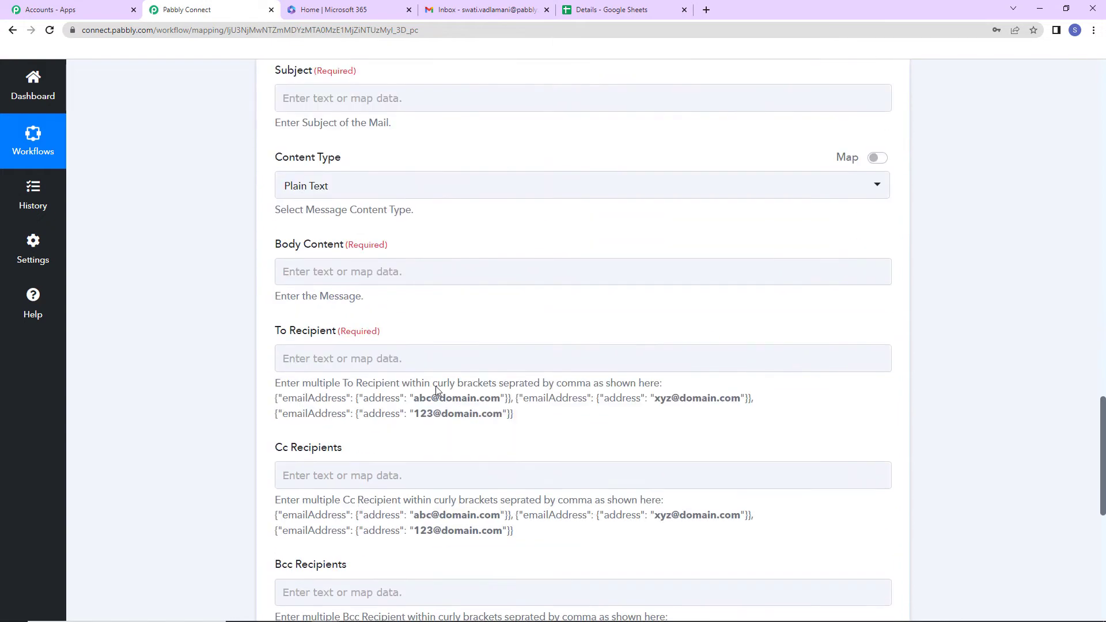
type("New ")
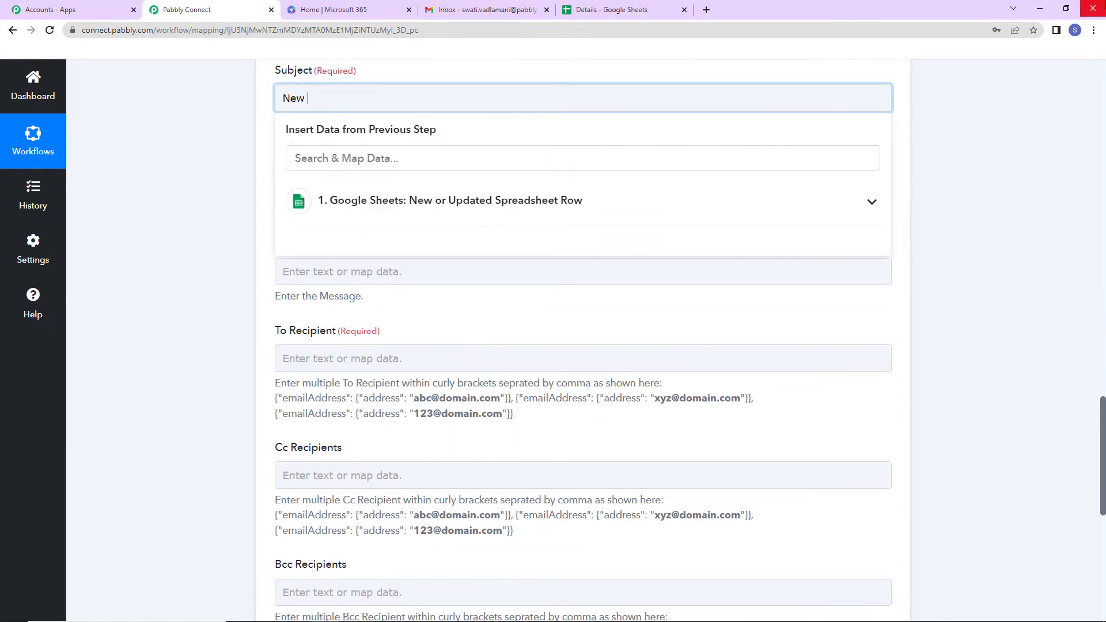
type("Lead Receiv")
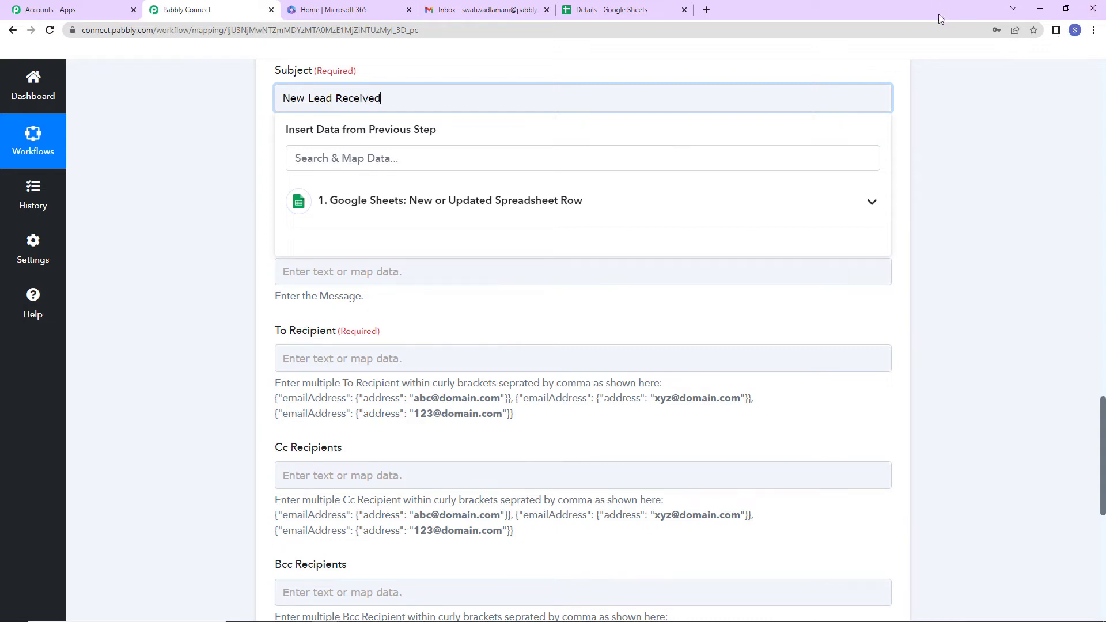
type("ed")
- Finish the subject, paste the body's opening lines, and map the lead's Name
left_click(218, 146)
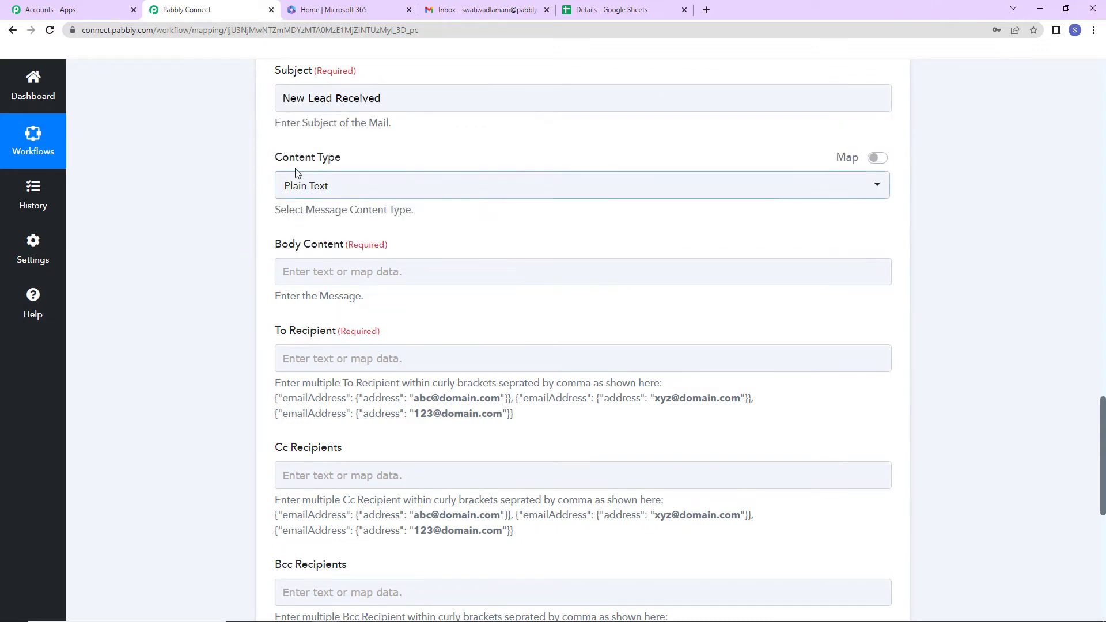
left_click(349, 271)
type("Team,  We have received a new lead. Details:")
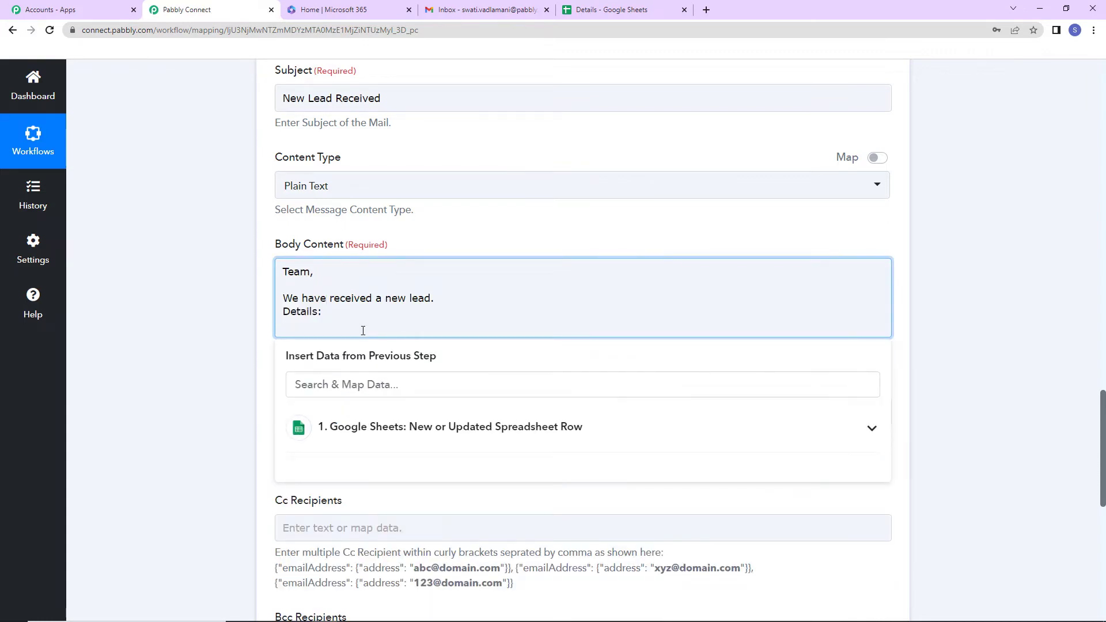
type("Name:")
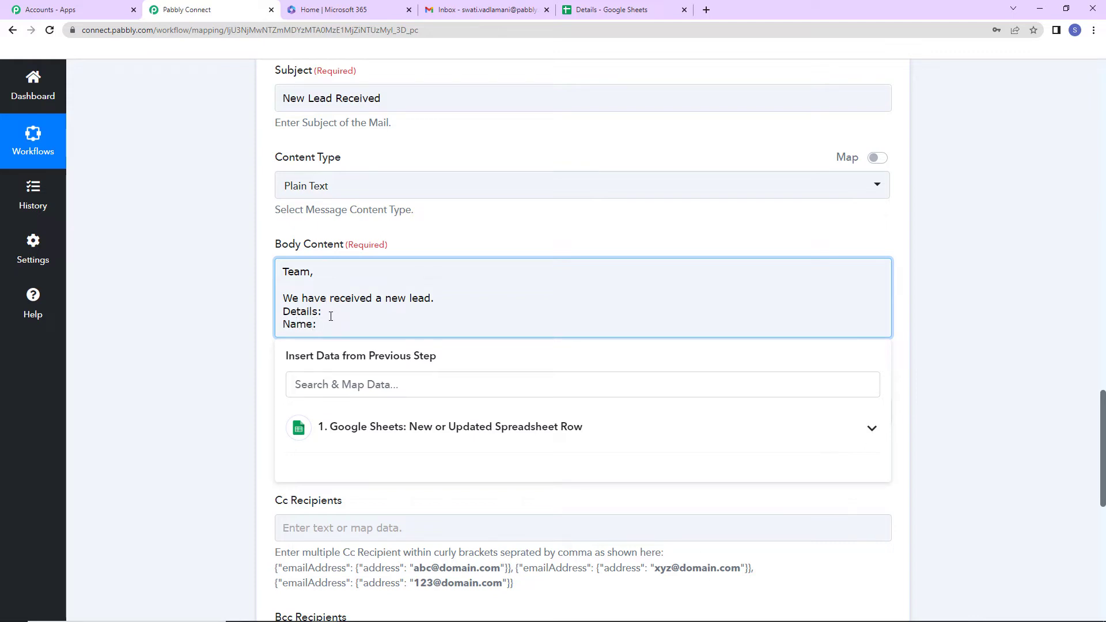
left_click(441, 436)
scroll(487, 547, "down", 1)
left_click(395, 587)
- Add an 'Email Address:' line mapped to the sheet's Email Address value
key("Return")
type("Email Address:")
left_click(589, 455)
scroll(1104, 449, "down", 1)
scroll(1103, 450, "down", 2)
left_click(538, 556)
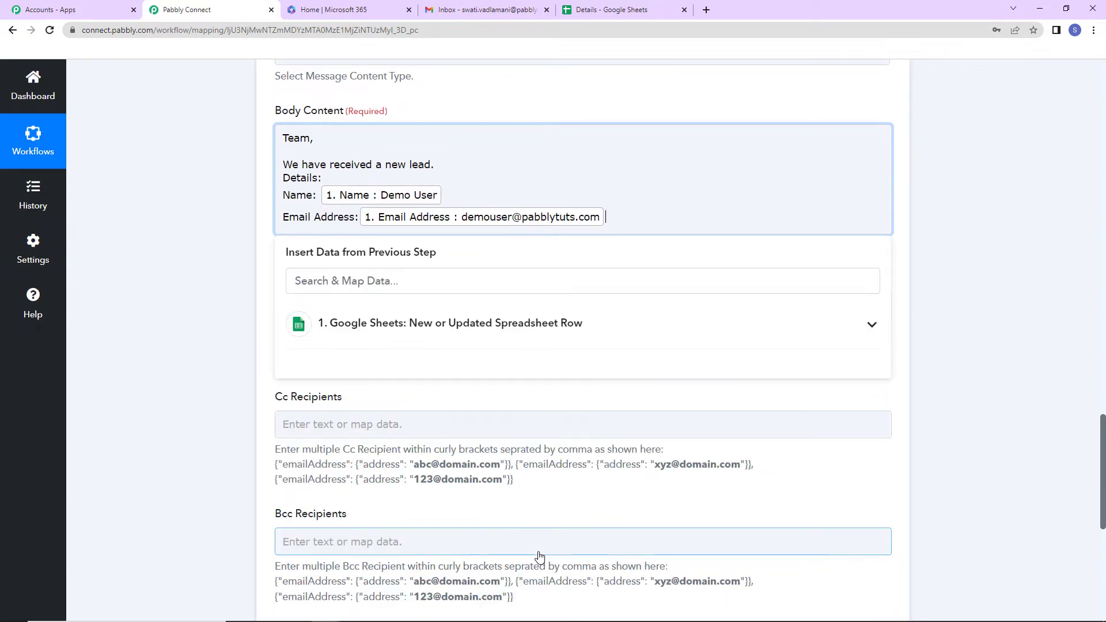
- Add a mapped 'Contact Number' line and sign off the body with 'Regards'
key("Return")
type("Contact Number:")
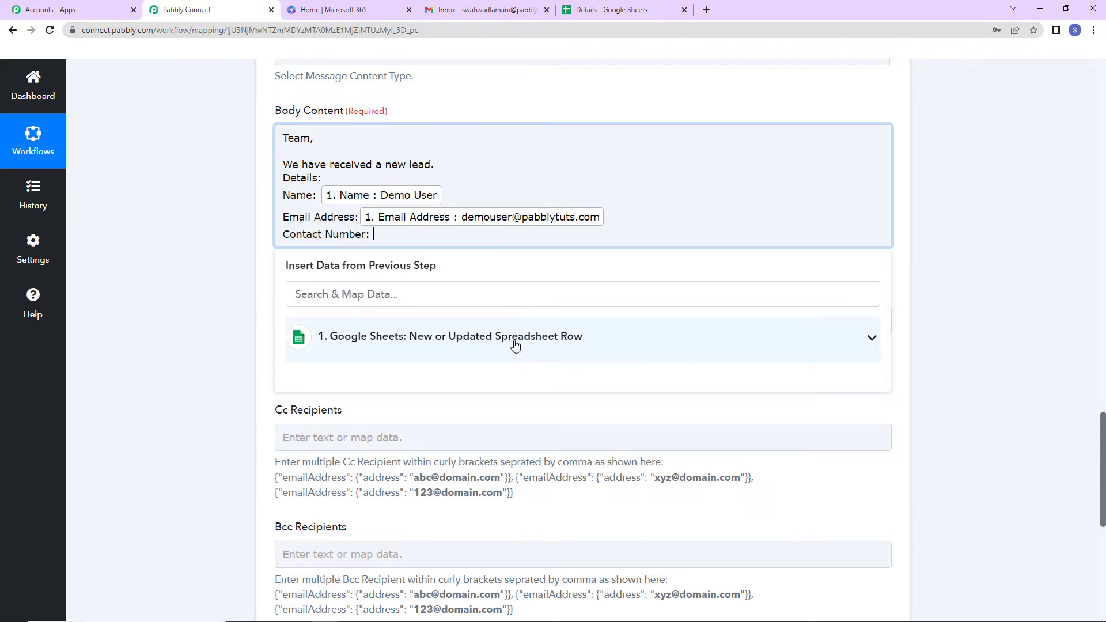
left_click(514, 341)
left_click(482, 605)
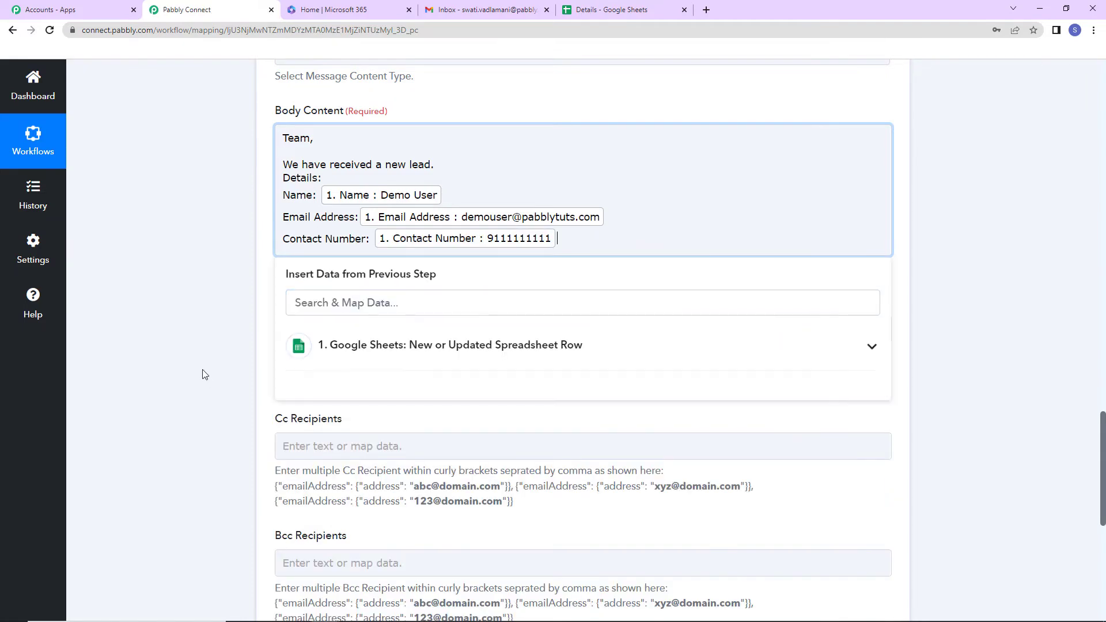
key("Return")
key("Return")
type("Regards")
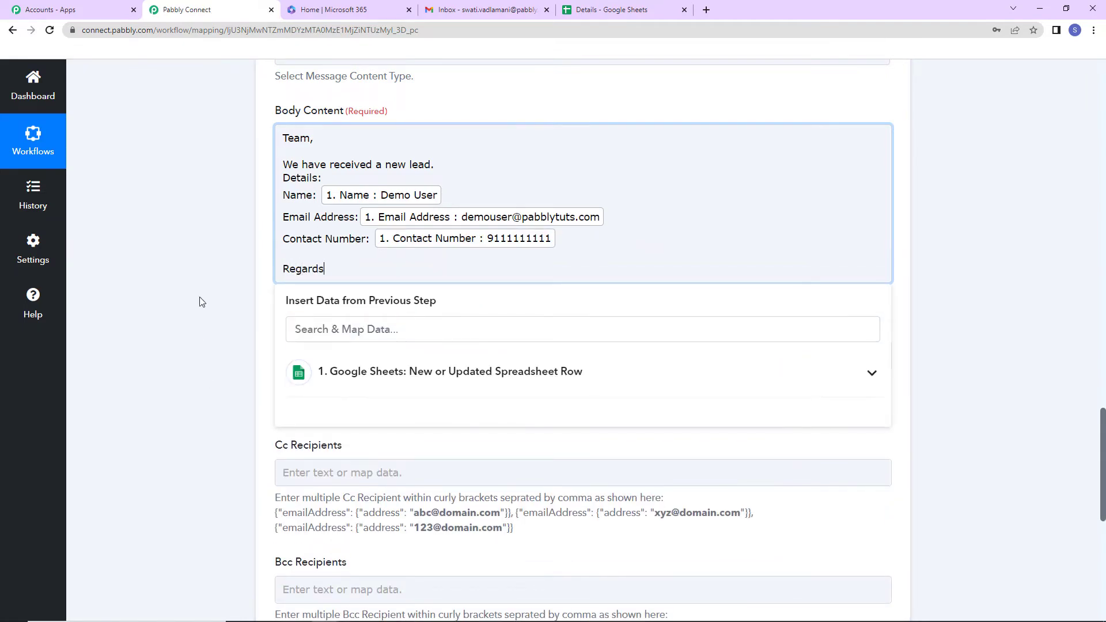
left_click(201, 301)
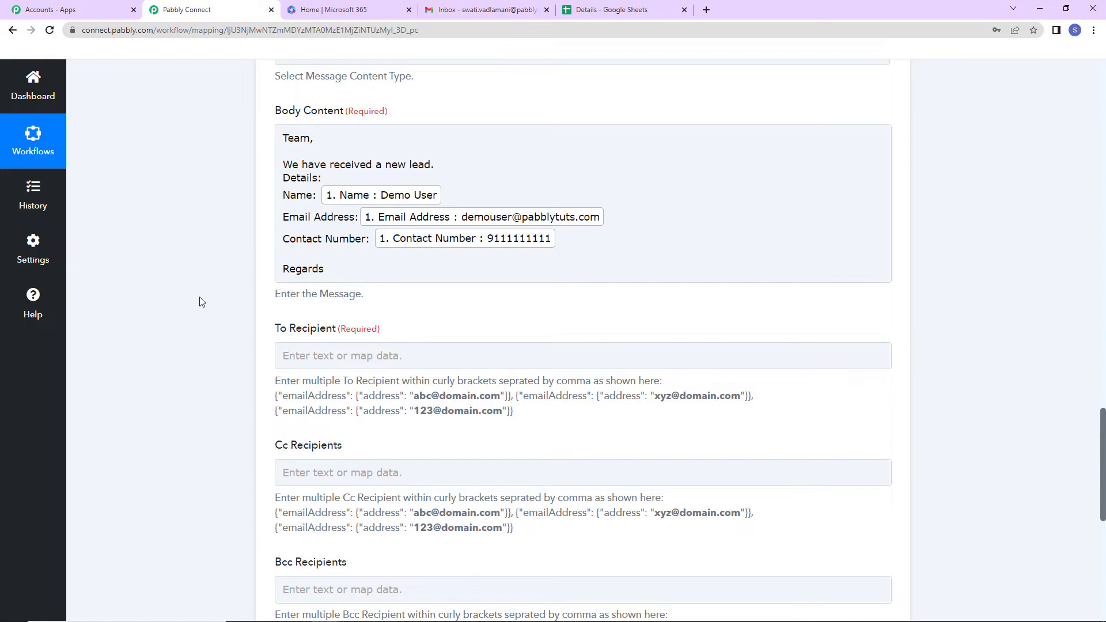
scroll(336, 206, "down", 2)
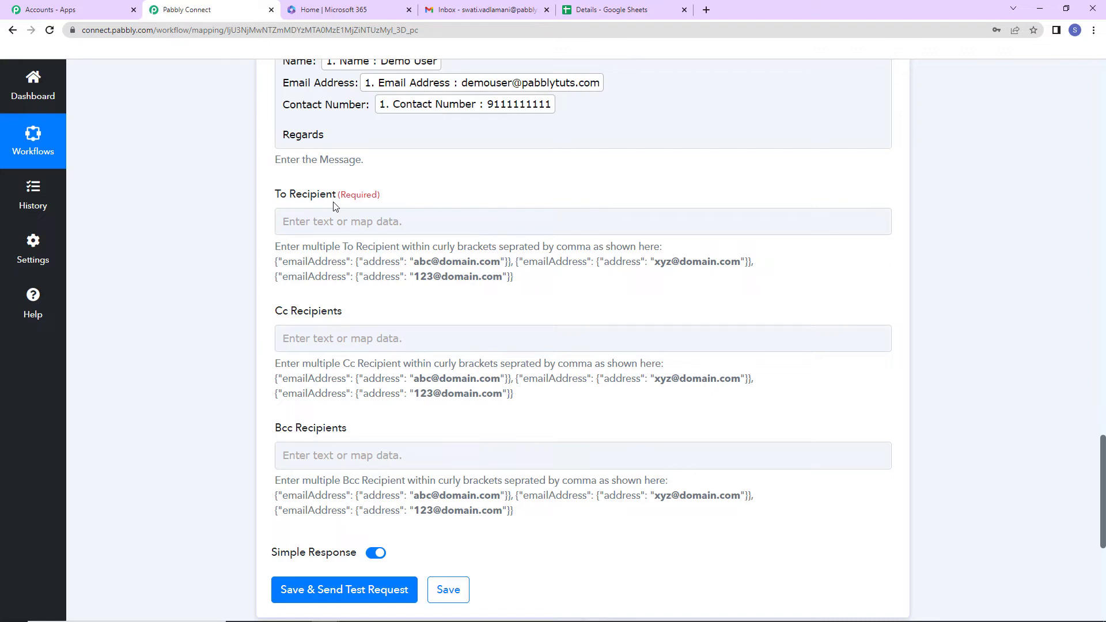
- Copy the multiple-recipient JSON format example and paste it into the To Recipient field
left_click_drag(522, 279, 280, 265)
right_click(283, 269)
left_click(308, 275)
left_click(315, 227)
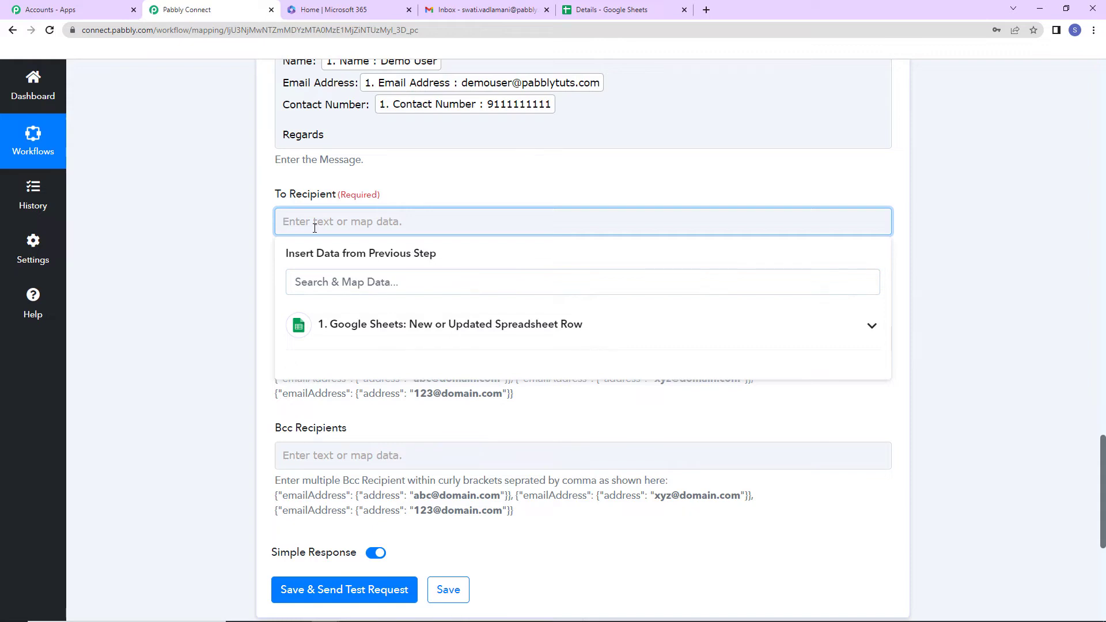
key("ctrl+v")
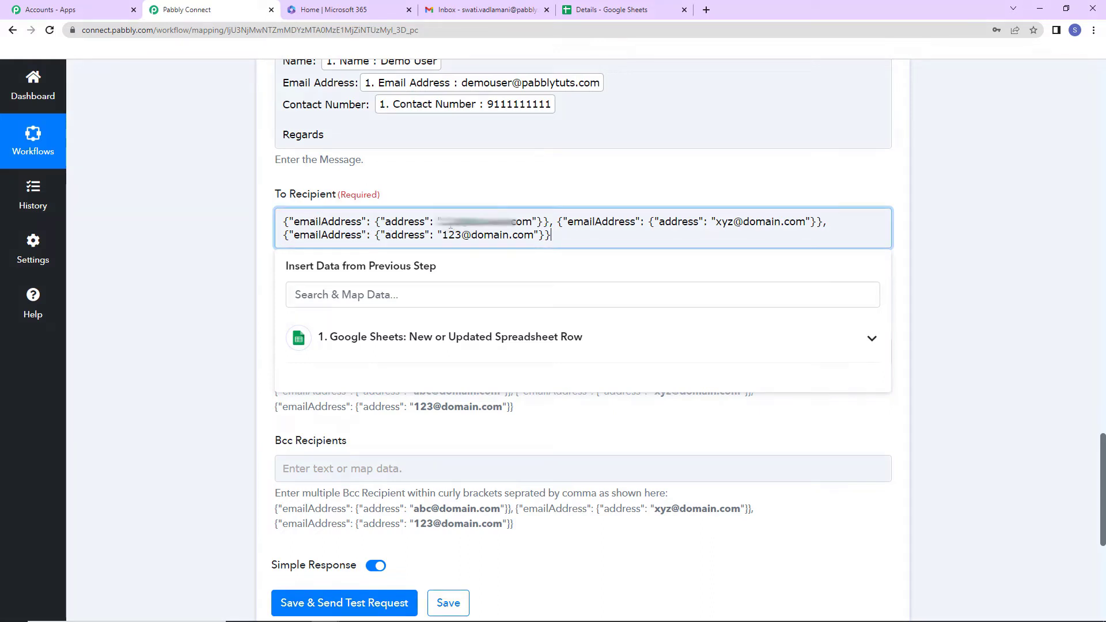
- Replace the sample domain.com addresses with three real recipient e-mail addresses
left_click_drag(439, 222, 531, 222)
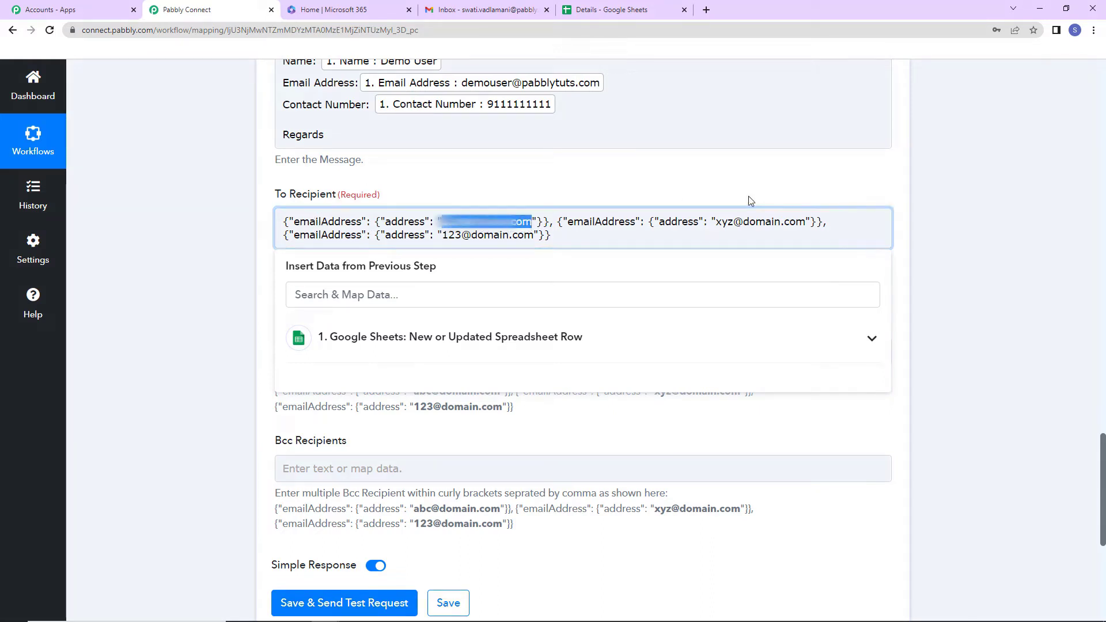
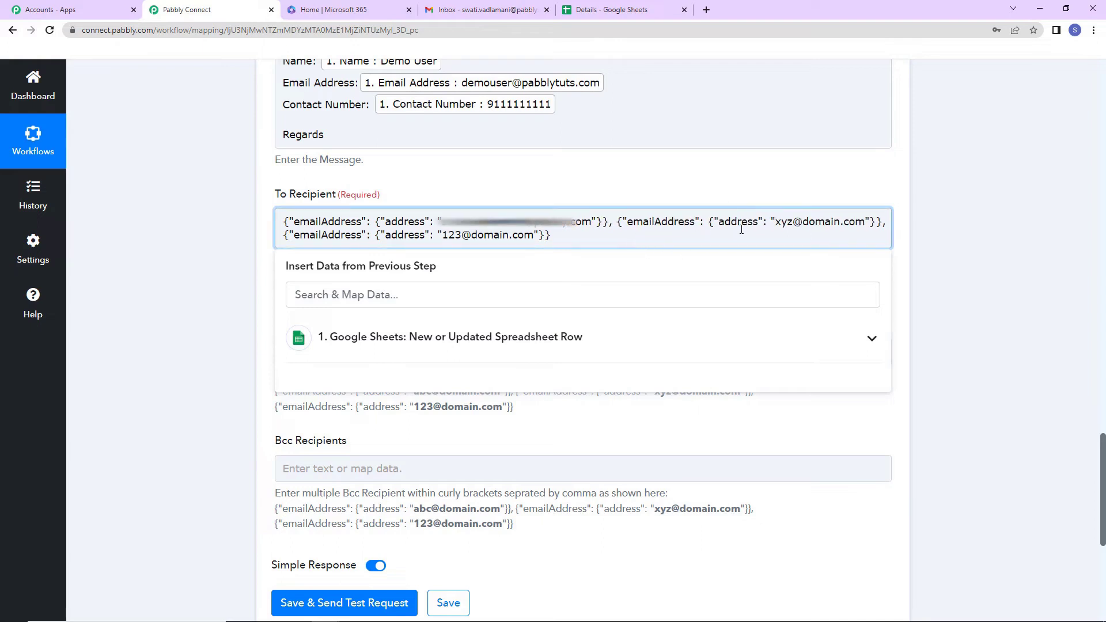
left_click_drag(776, 225, 863, 227)
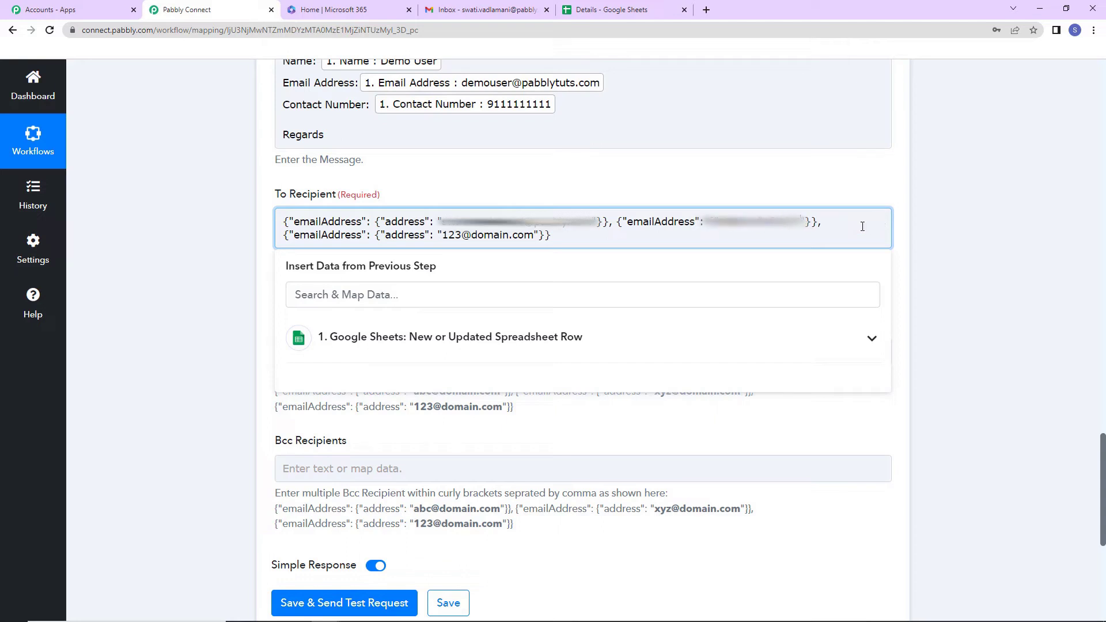
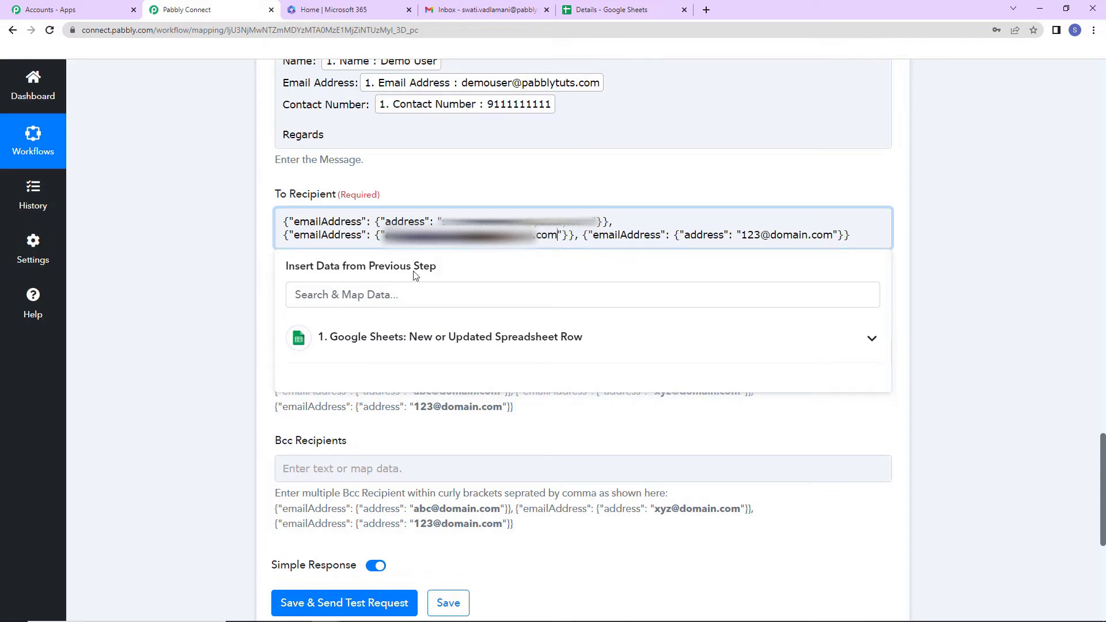
scroll(603, 180, "down", 2)
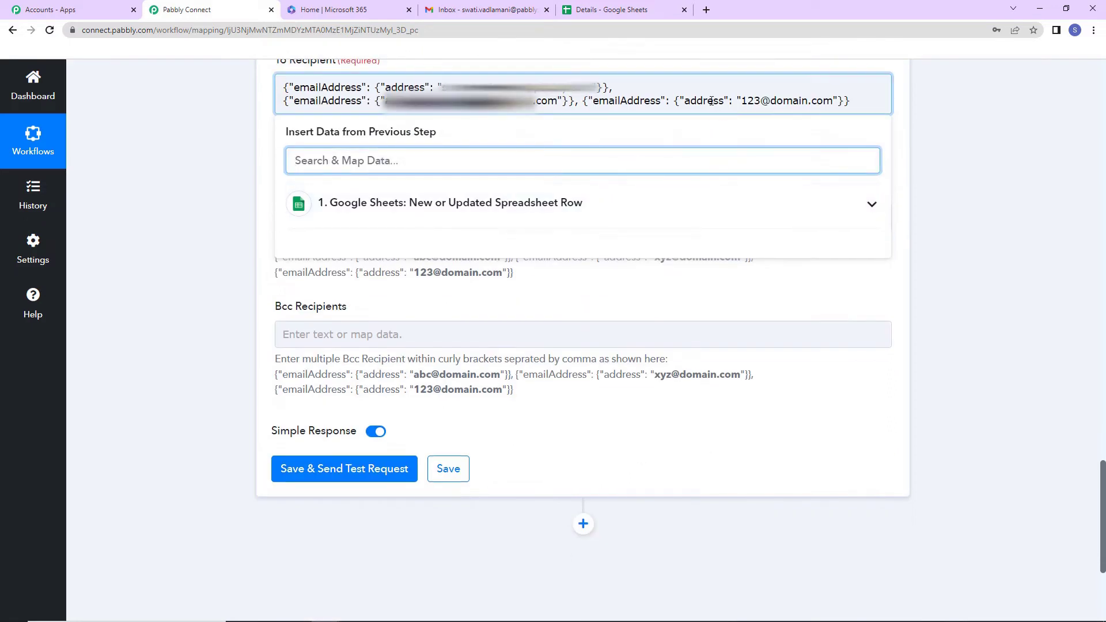
left_click_drag(743, 98, 834, 100)
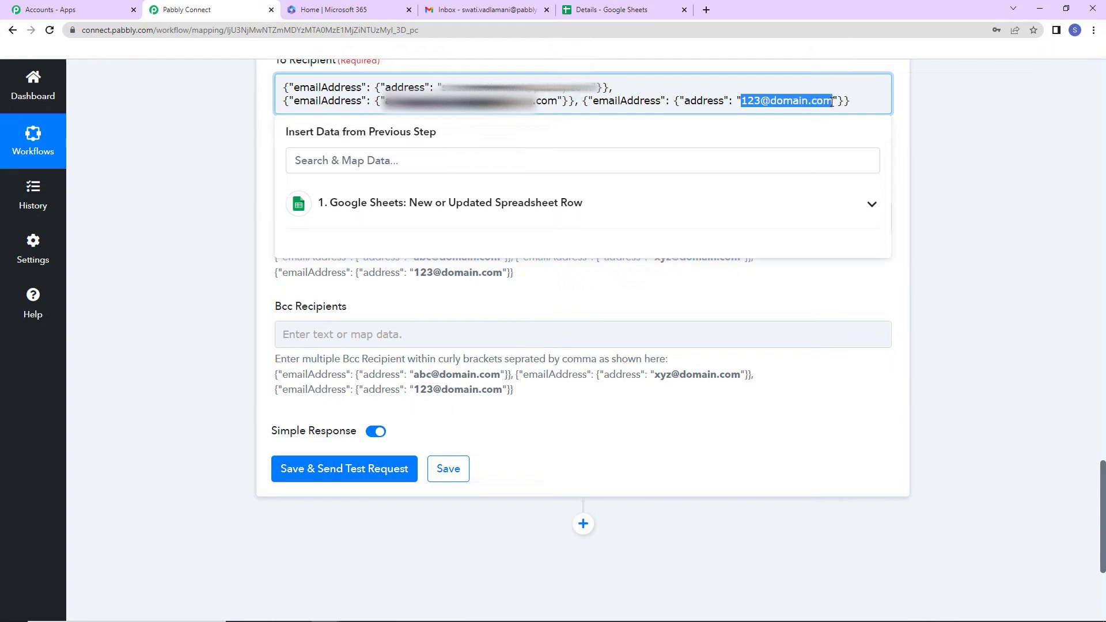
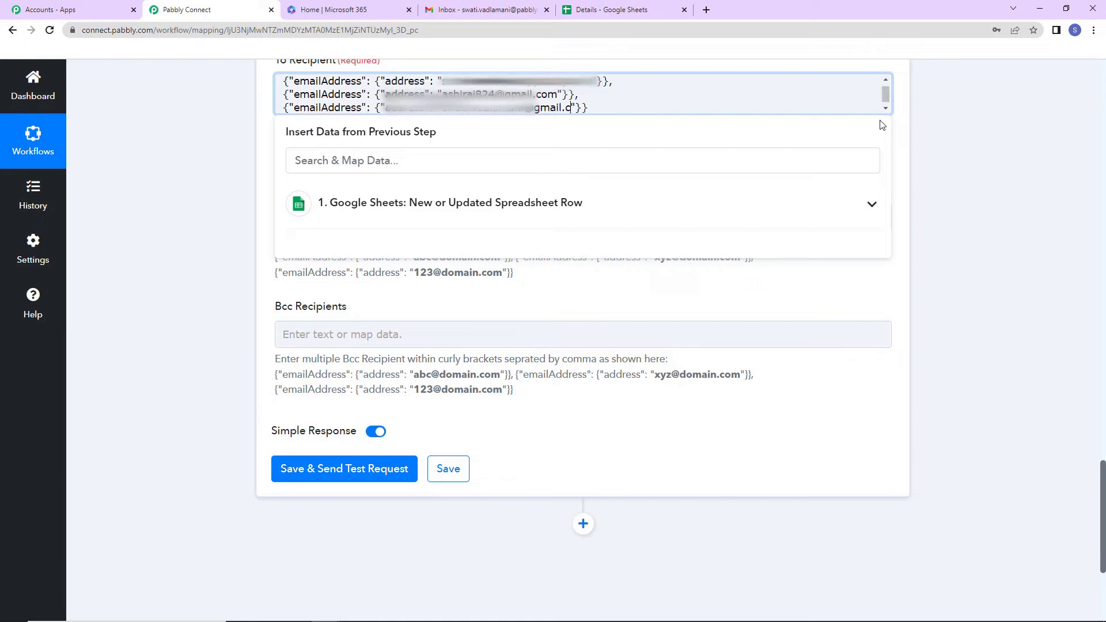
left_click(941, 150)
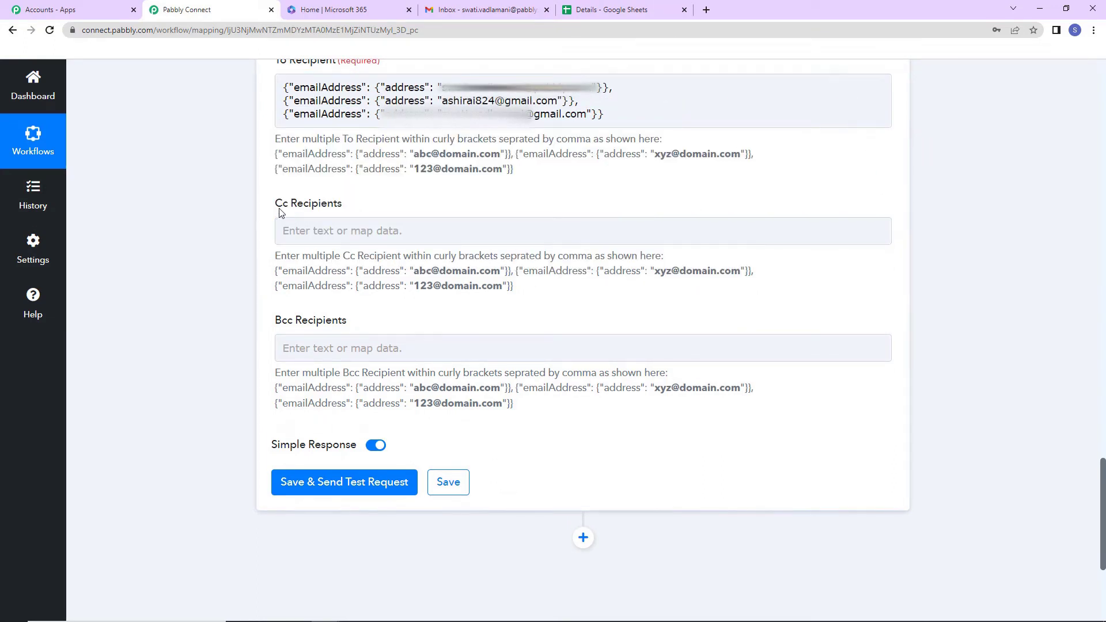
- Save the Office 365 step with a test request, confirming status code 202 before moving to Gmail
left_click(327, 493)
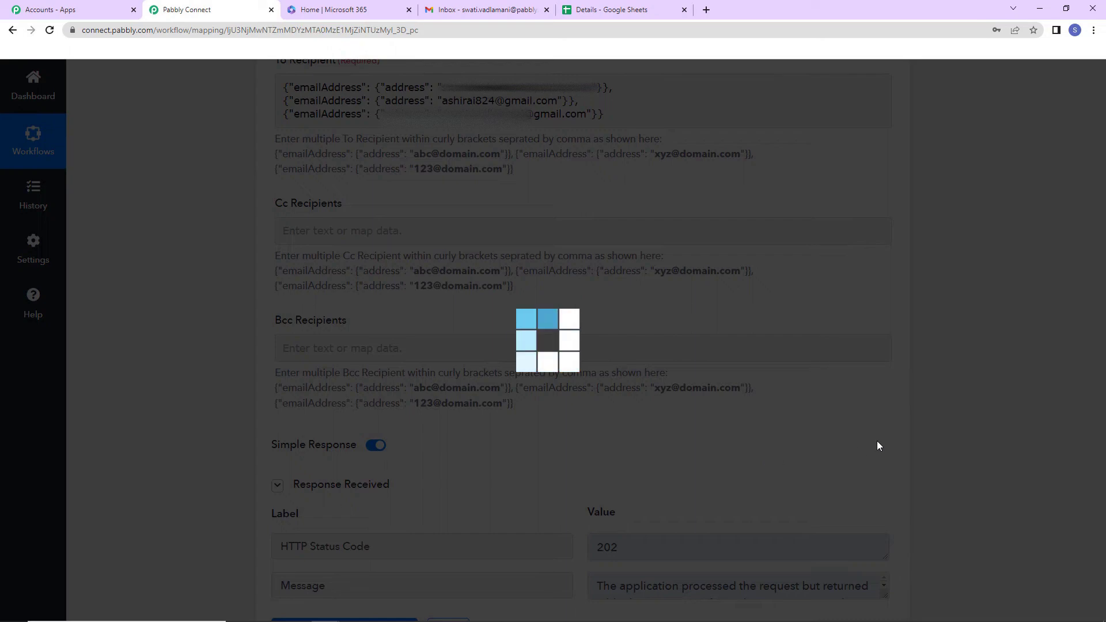
scroll(924, 420, "down", 2)
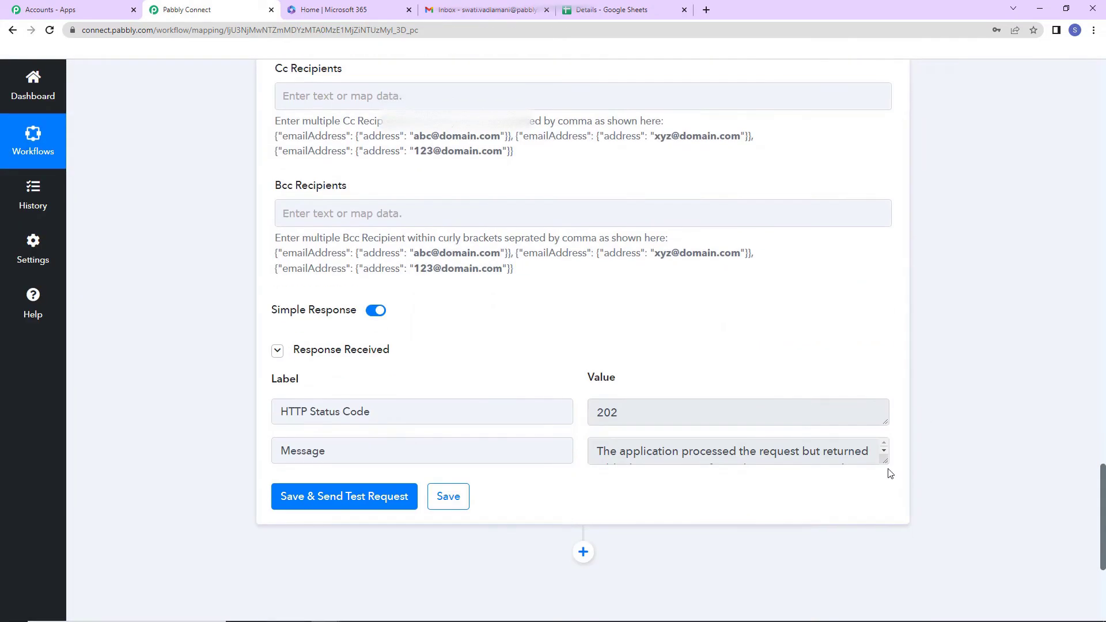
left_click_drag(886, 462, 909, 513)
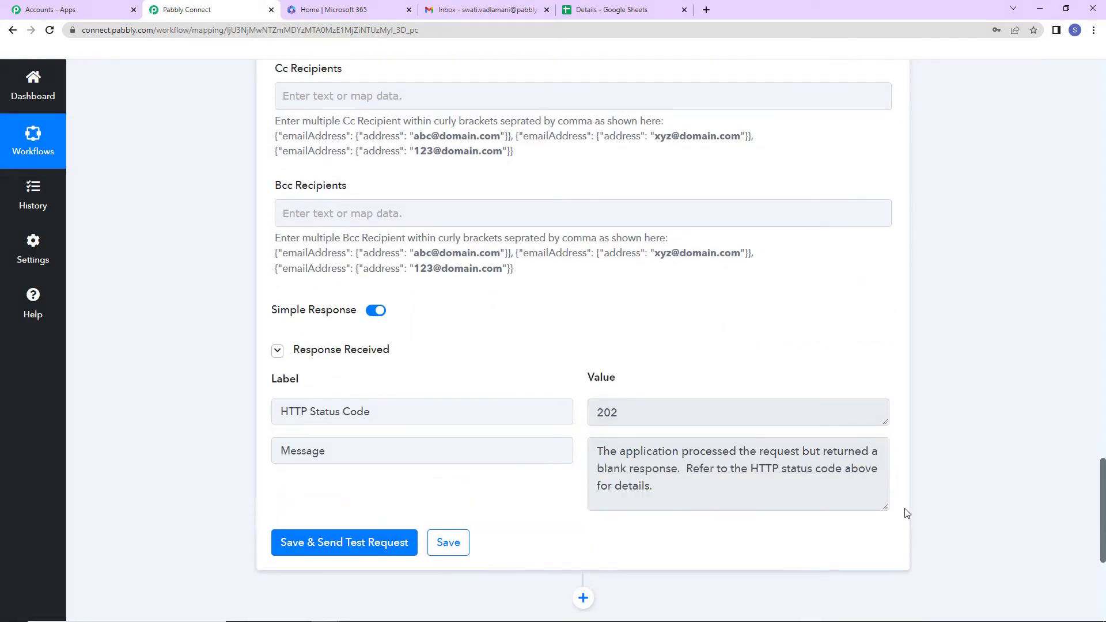
left_click(487, 10)
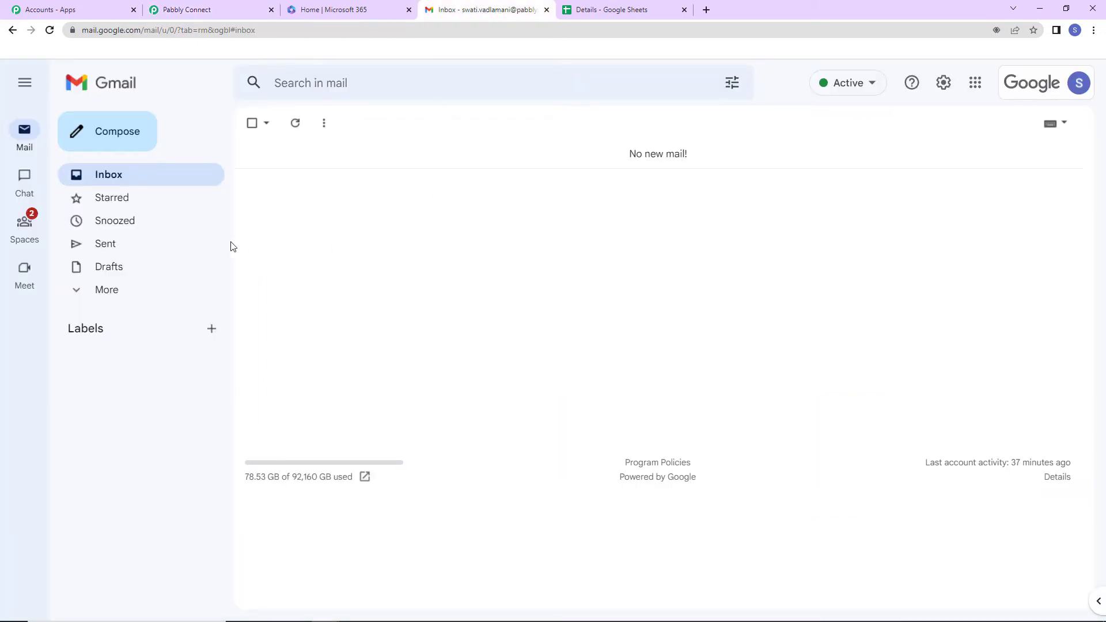
- Reload Gmail to confirm the New Lead Received test email arrived, then return to the Details sheet
left_click(50, 30)
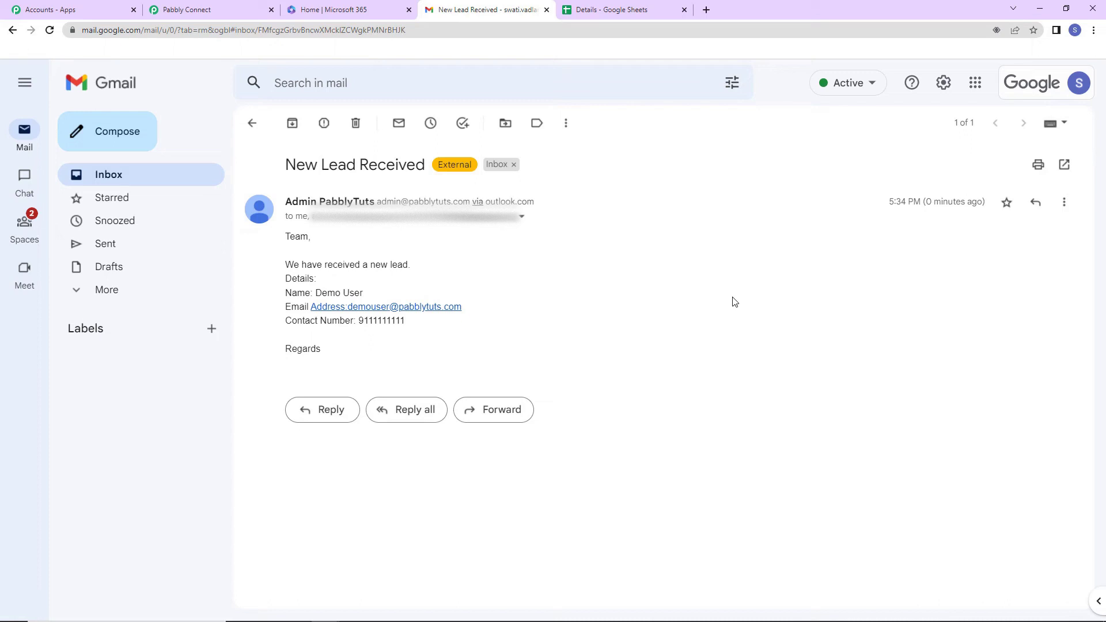
left_click(599, 10)
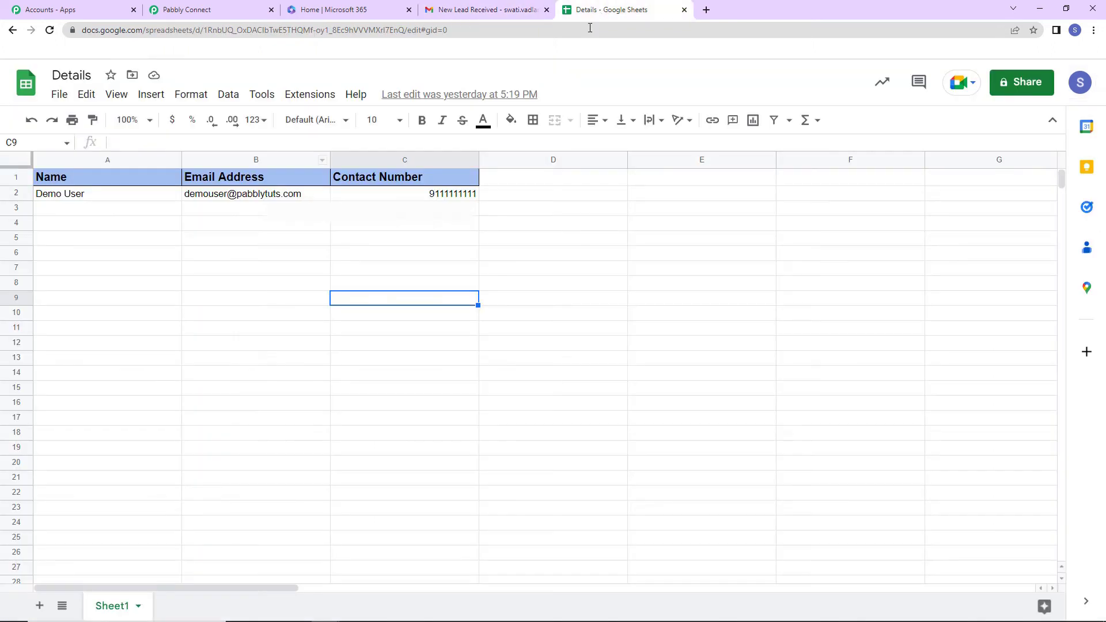
- Fill row 3 with a test lead's name in A3, e-mail in B3 and pasted contact number in C3
left_click(146, 208)
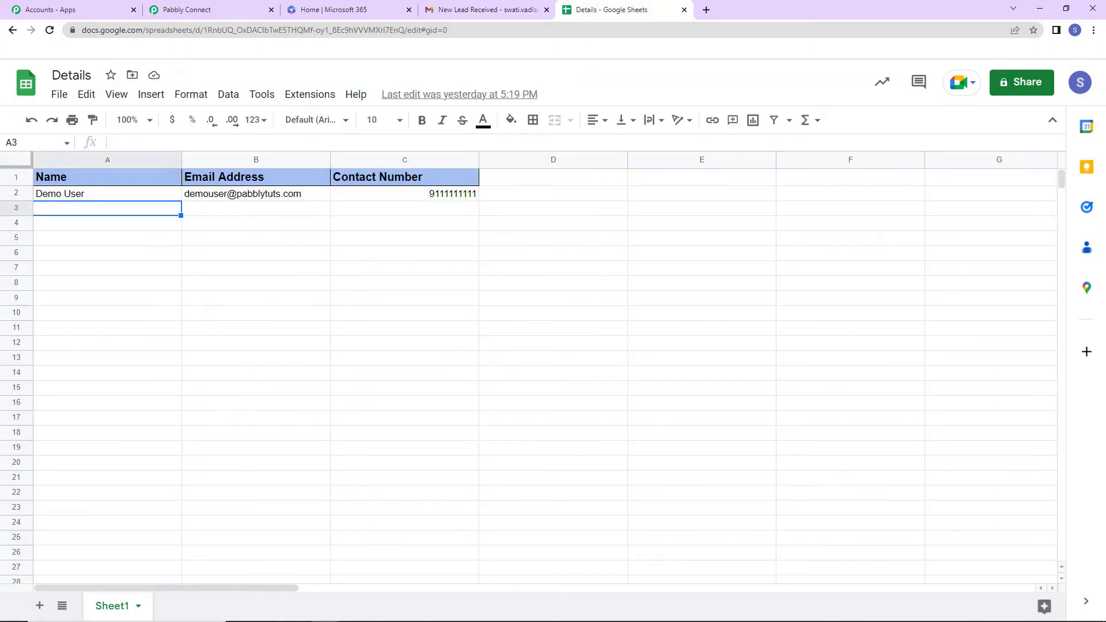
type("Test User")
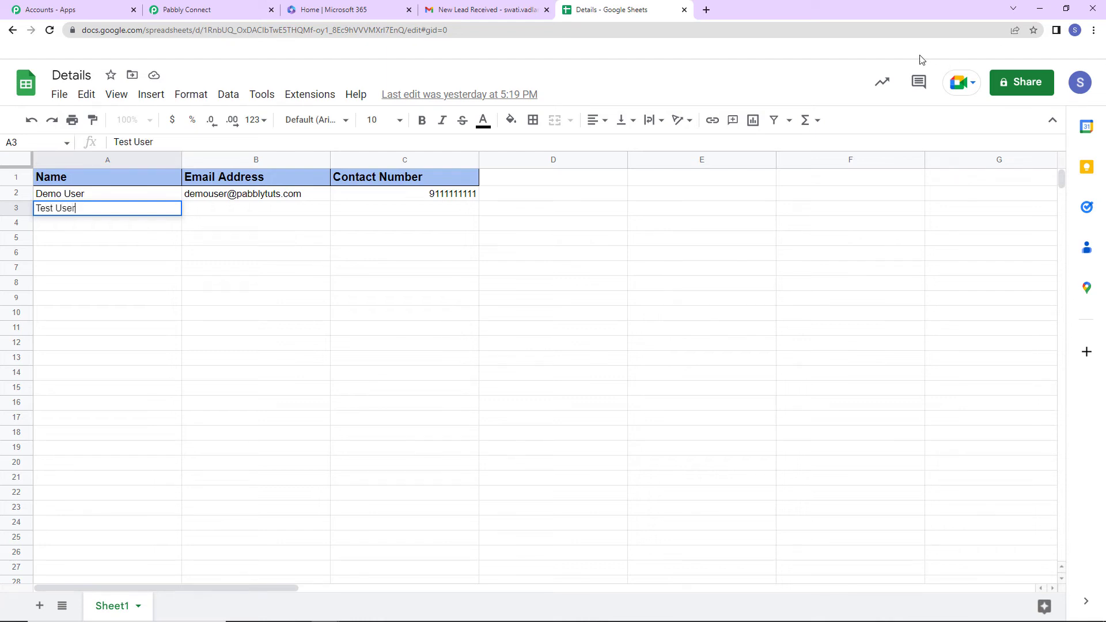
left_click(203, 211)
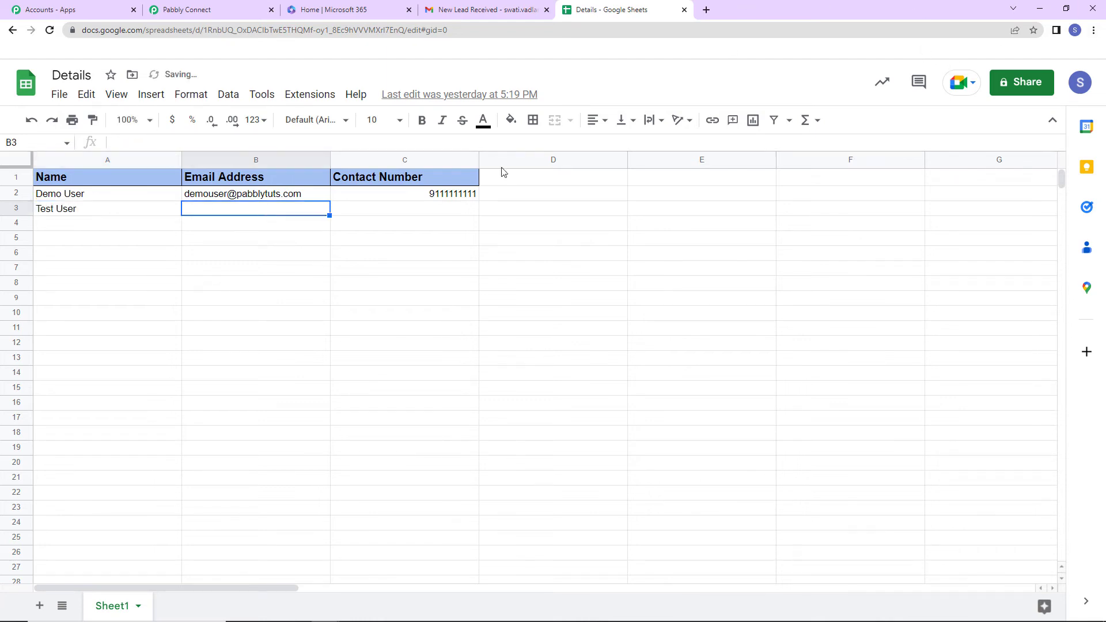
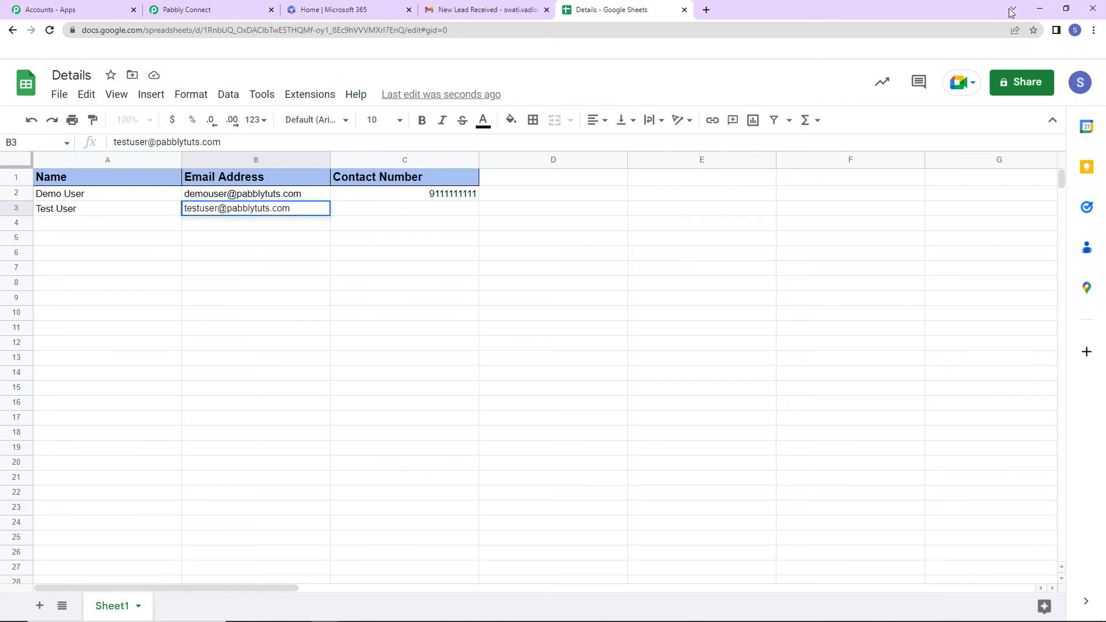
left_click(439, 214)
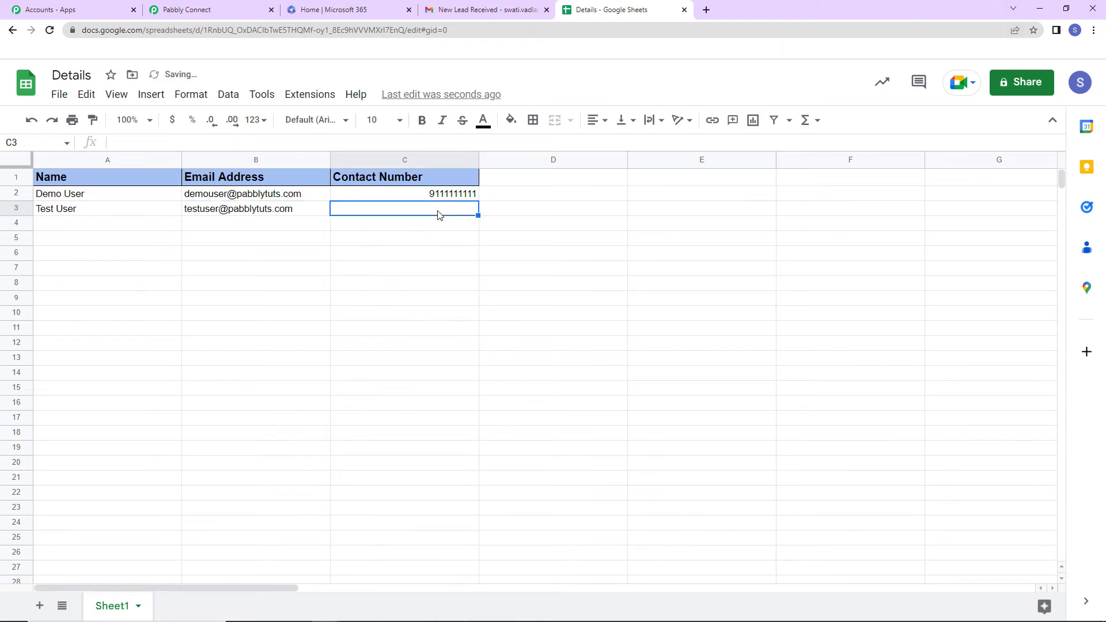
key("ctrl+v")
left_click(468, 268)
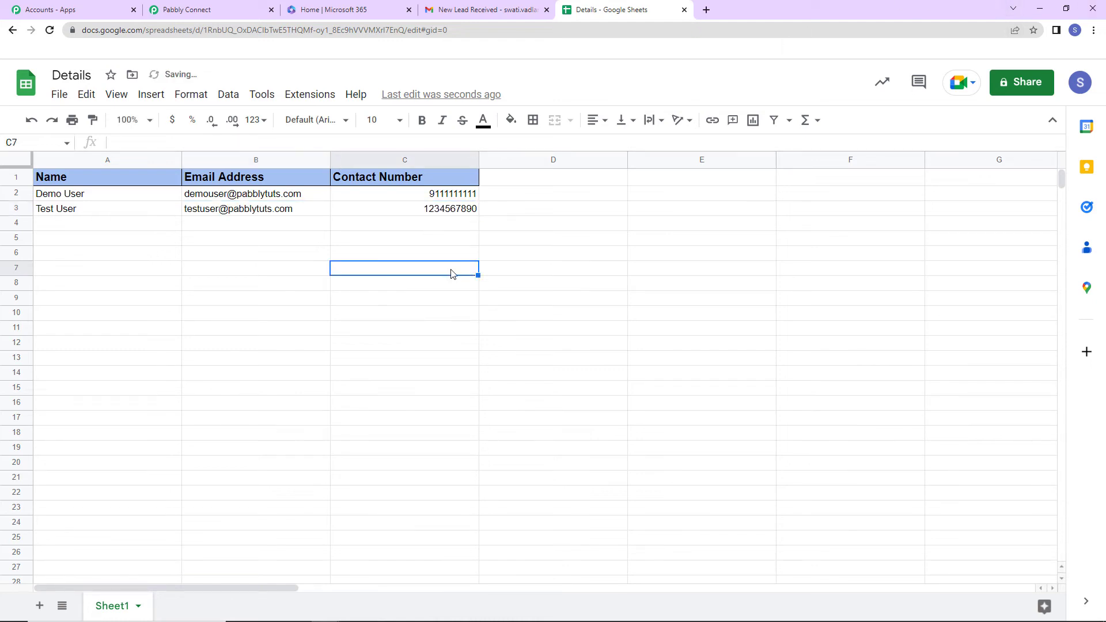
left_click(500, 9)
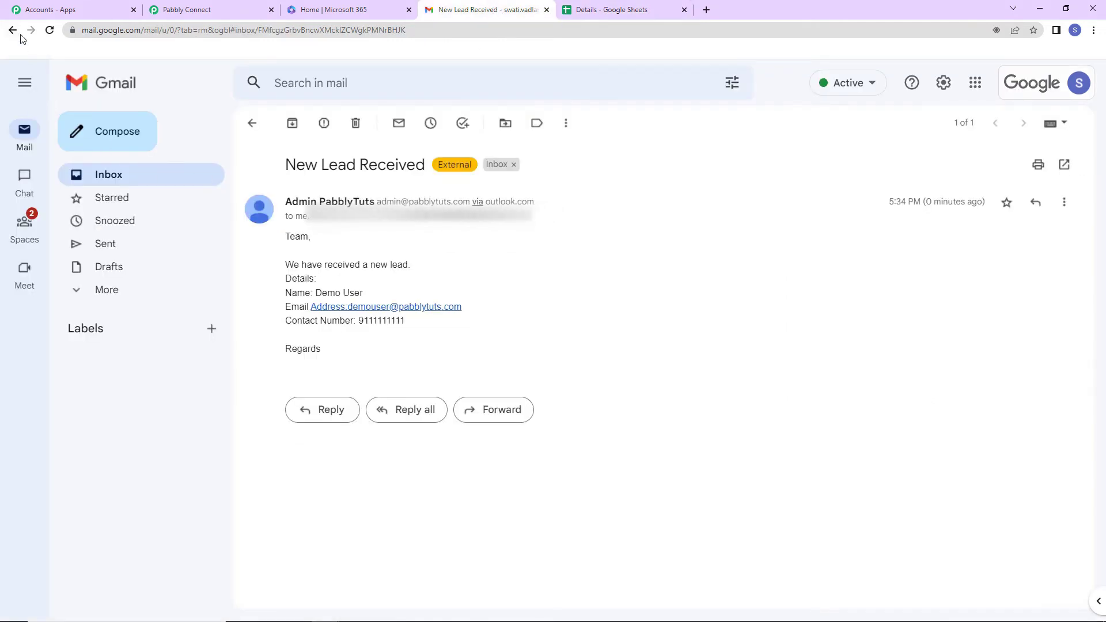
- Reload the inbox and open the newest New Lead Received email to check the row-3 lead's details
left_click(105, 176)
left_click(50, 29)
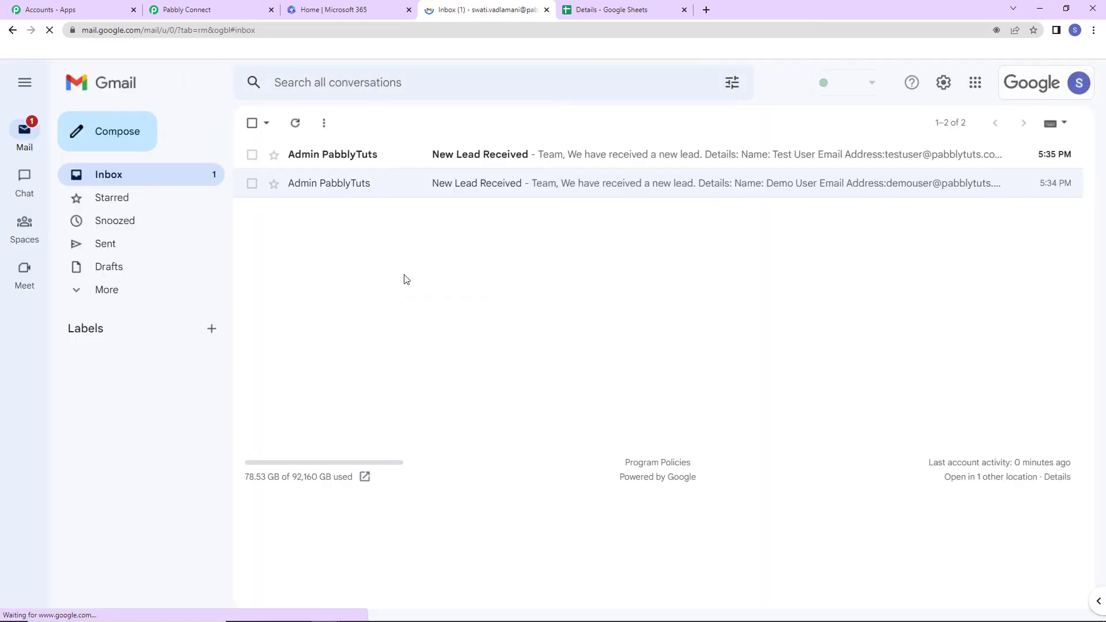
left_click(555, 161)
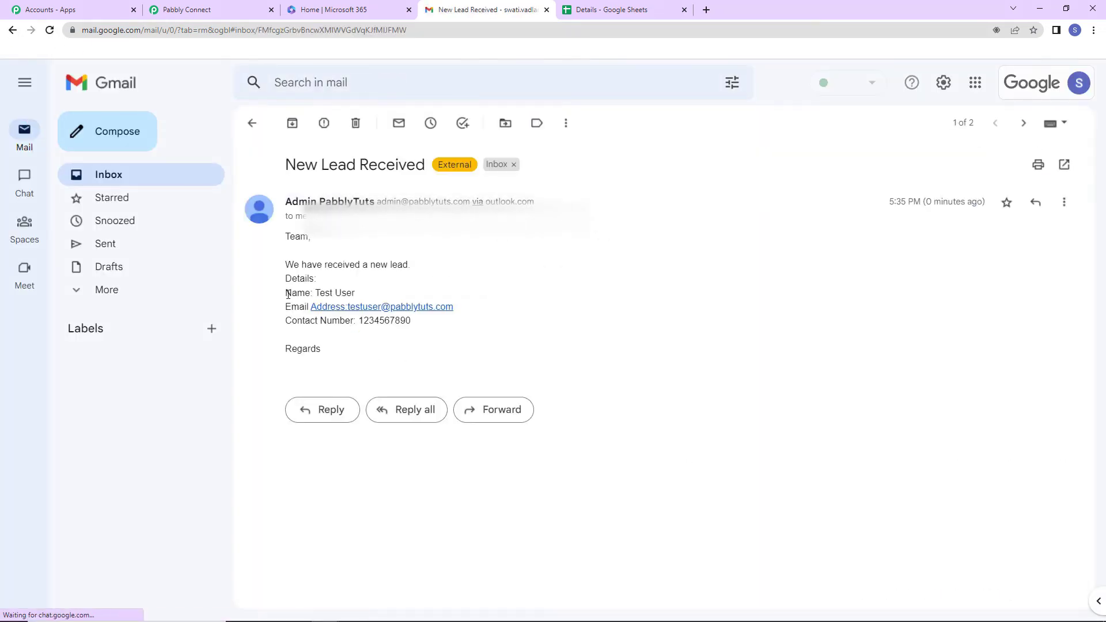
left_click_drag(285, 262, 426, 340)
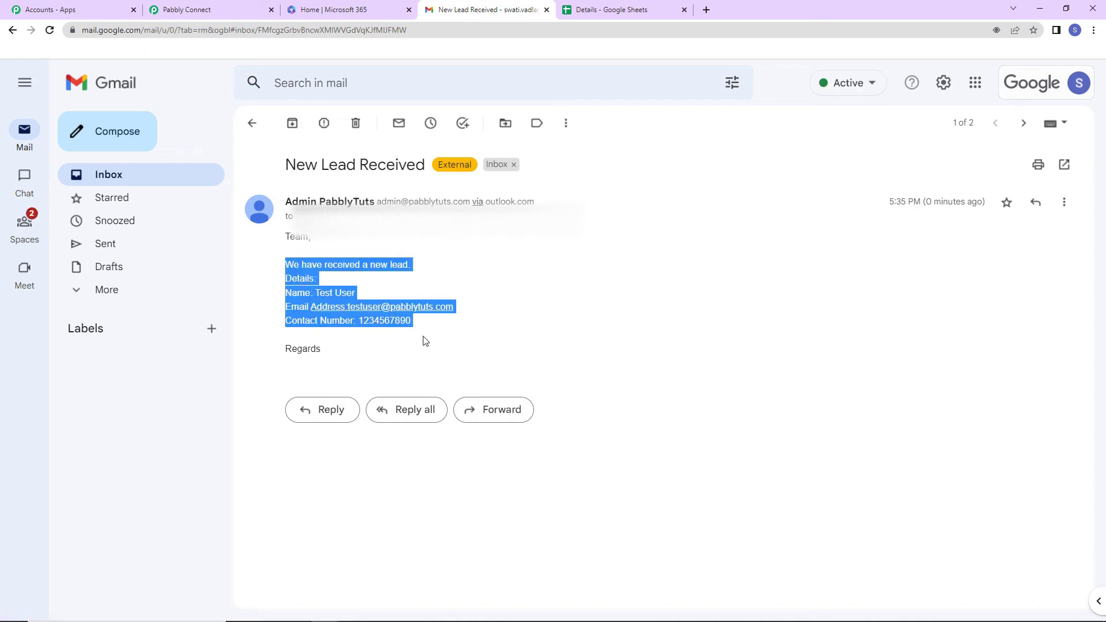
left_click(558, 343)
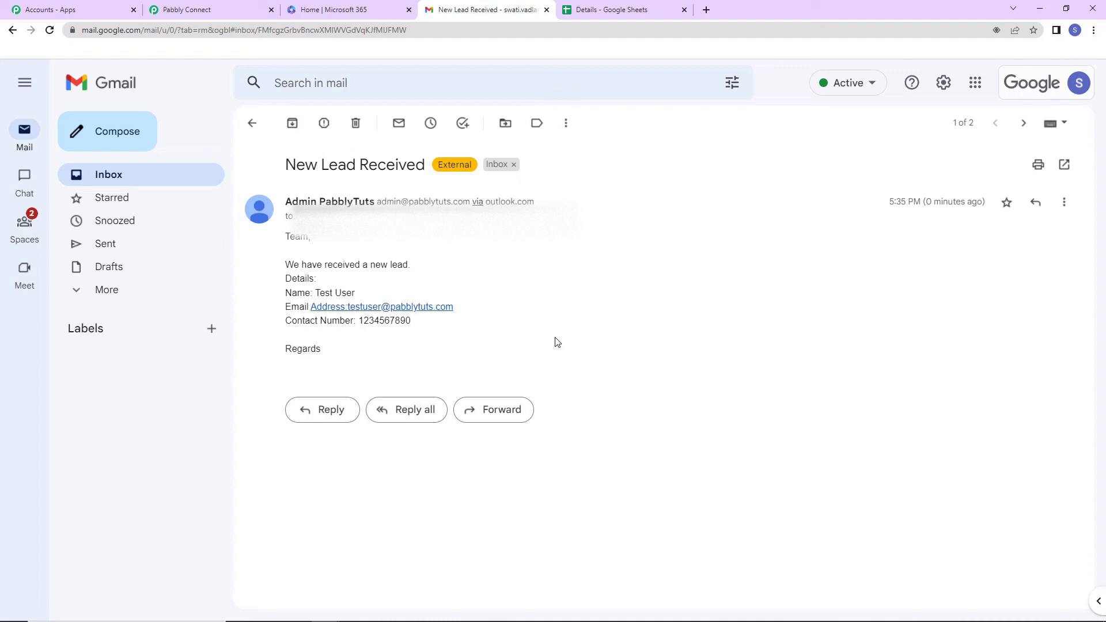
left_click(202, 11)
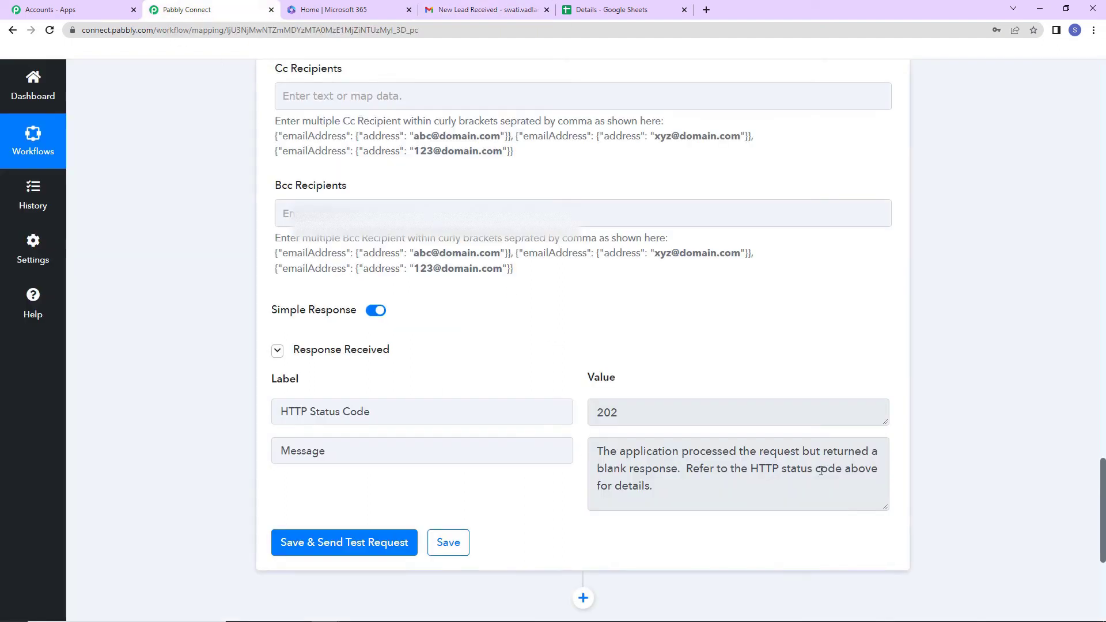
- Scroll to the top and collapse the Google Sheets trigger and Office 365 Send Mail action cards
left_click_drag(1102, 500, 1089, 75)
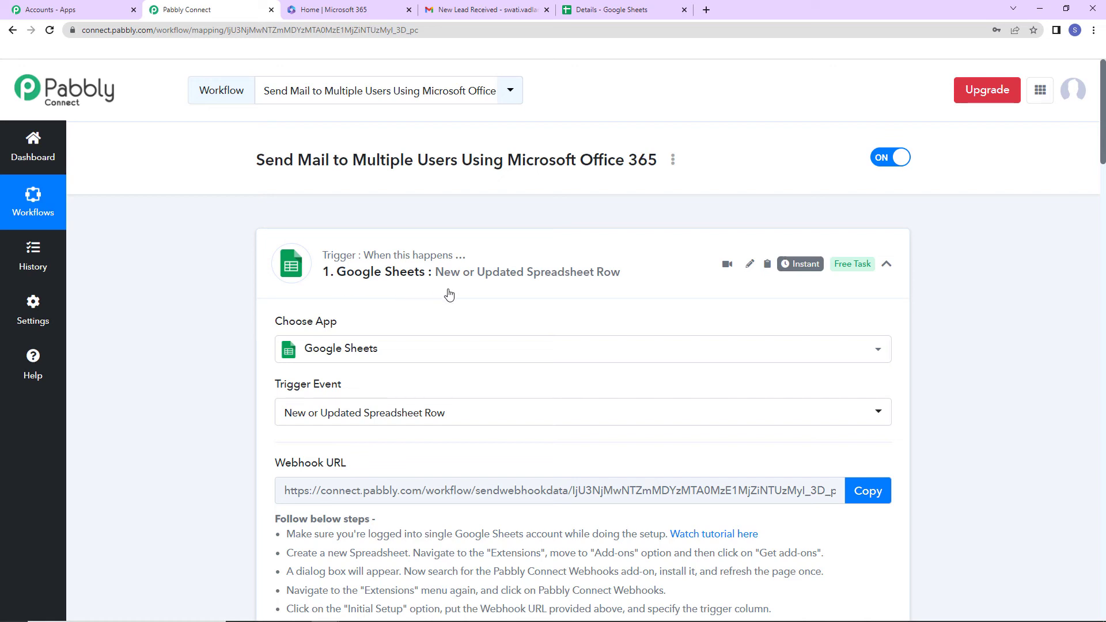
left_click(887, 264)
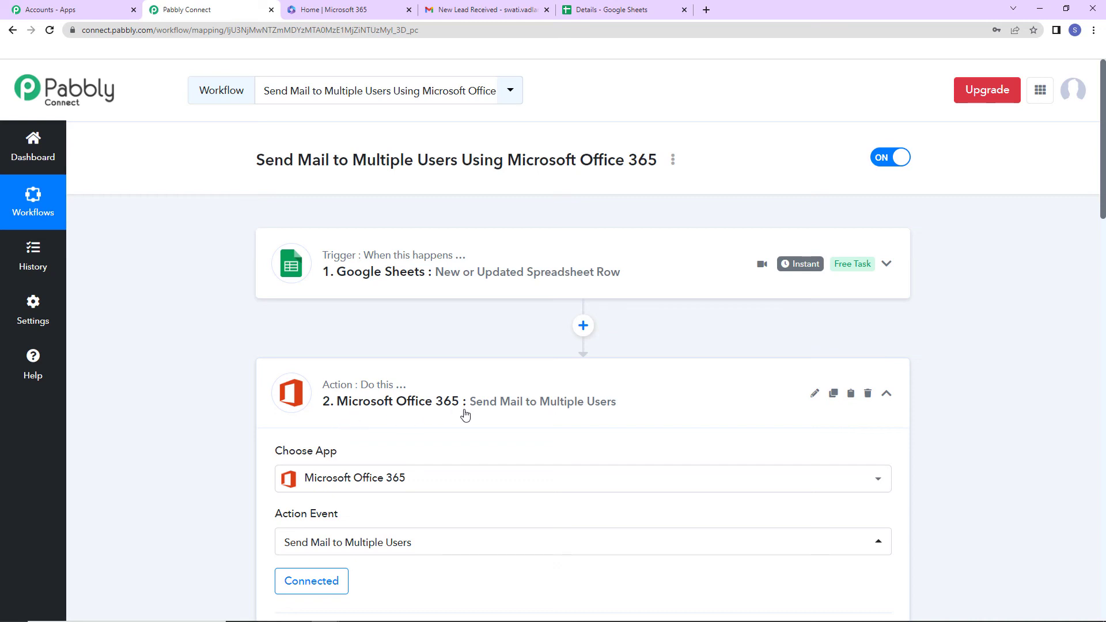
left_click(887, 395)
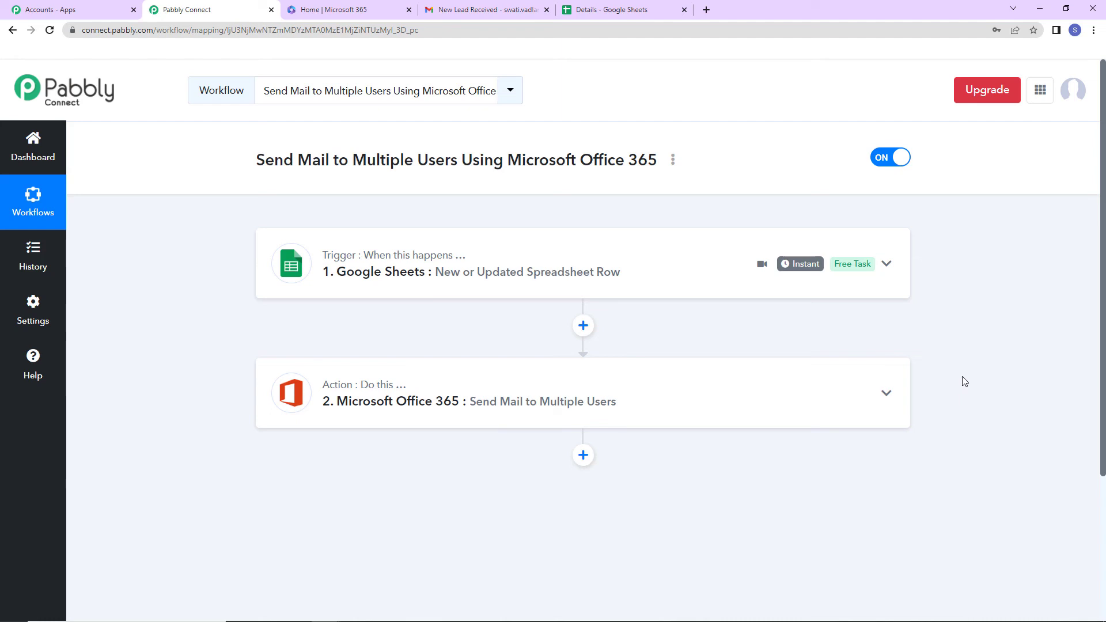